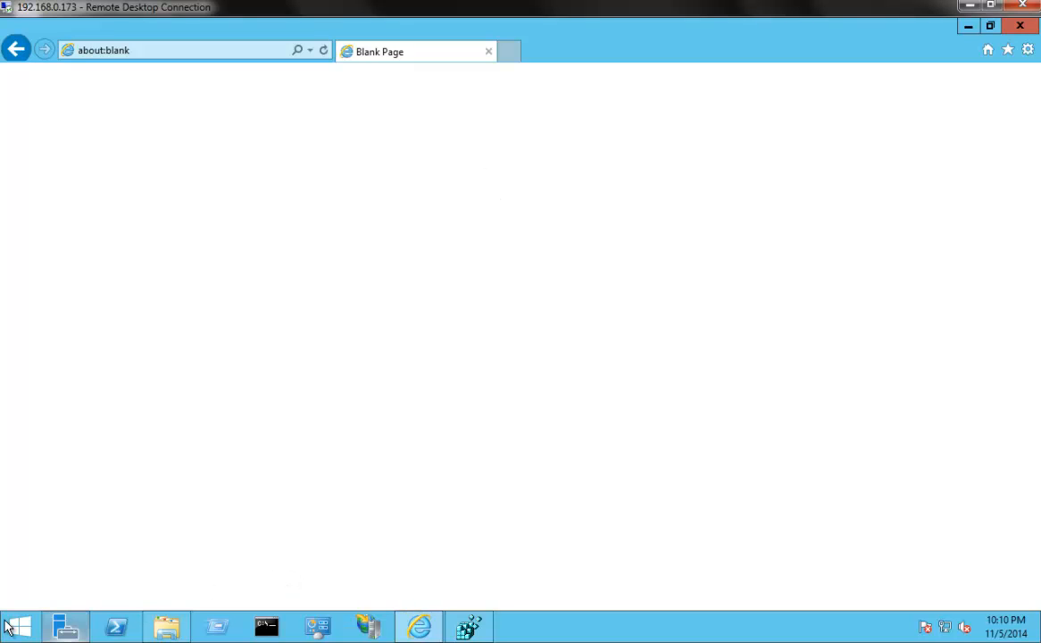
Check the IIS 6 Metabase Compatibility role service in Server Manager's Add Roles and Features Wizard, and minimize both windows
left_click(68, 630)
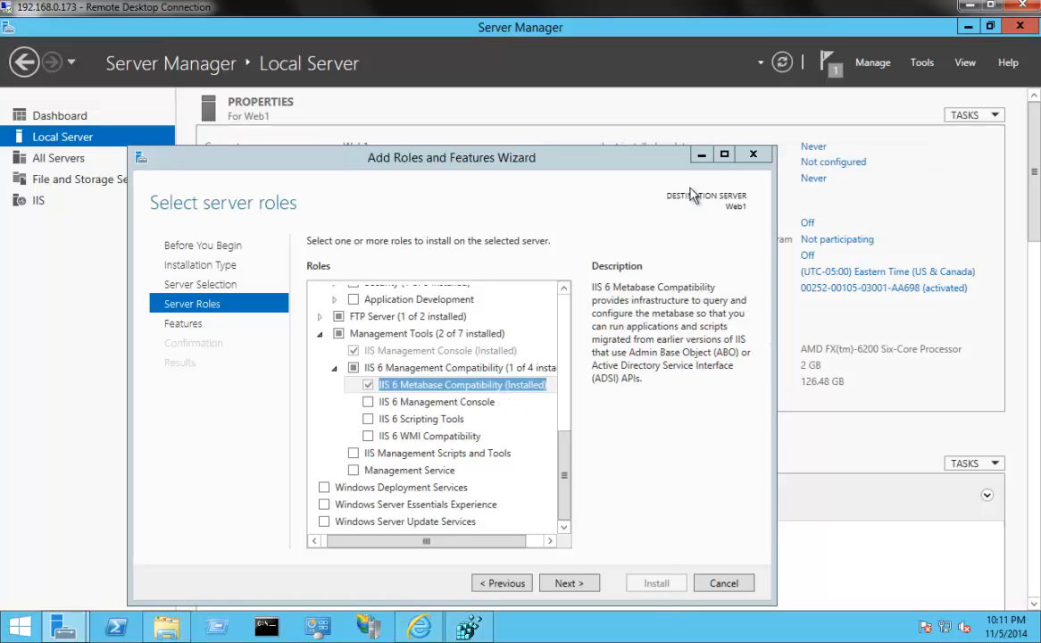
left_click(698, 158)
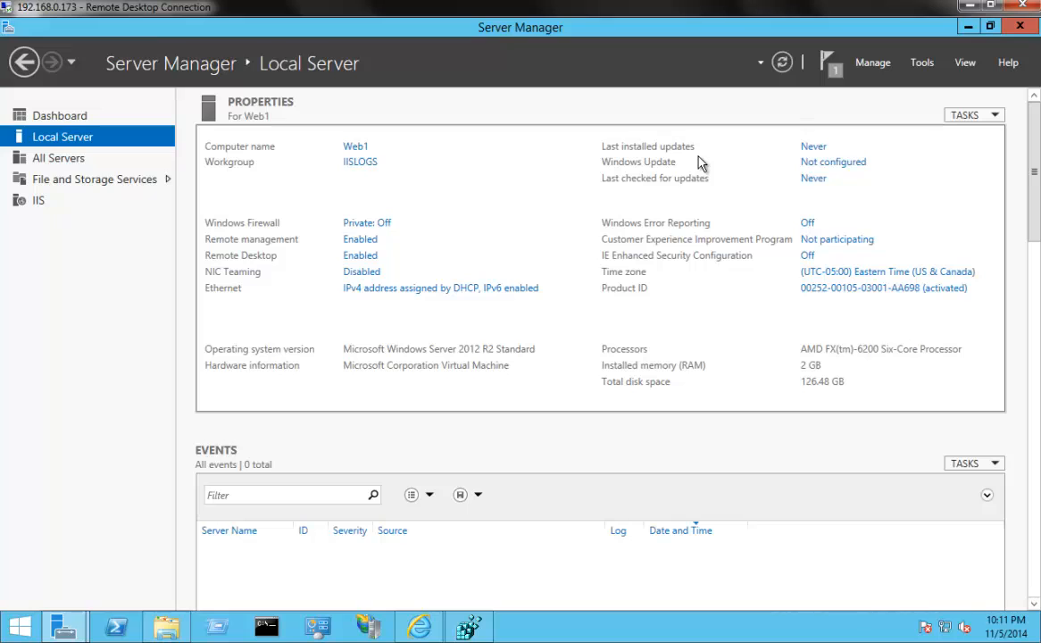
left_click(969, 29)
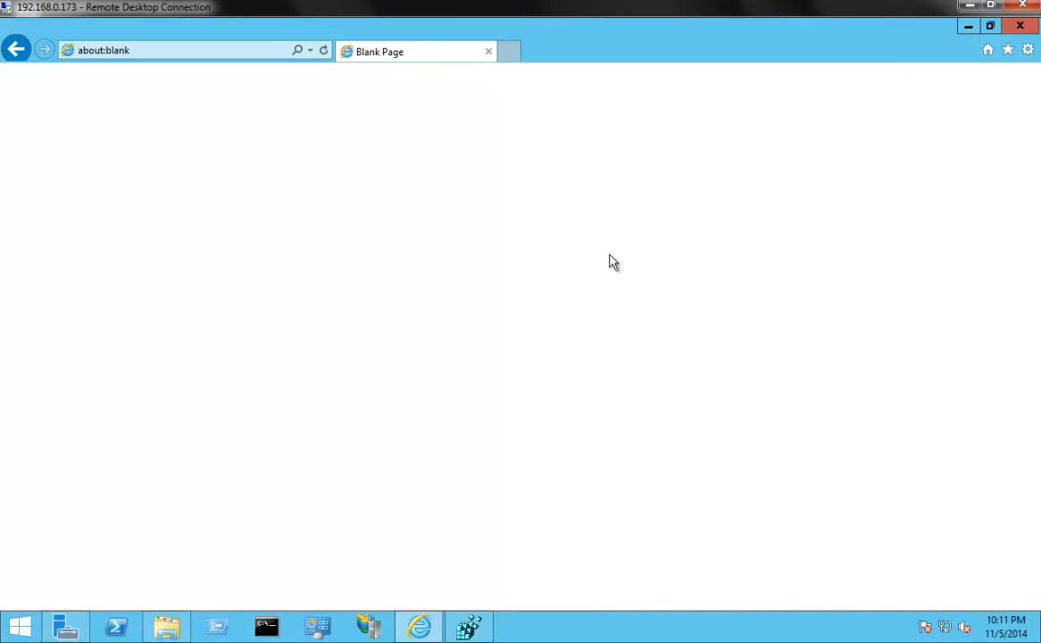
Go to iislogs.com and open the site's Download page
left_click(188, 56)
type("iislogs.com/")
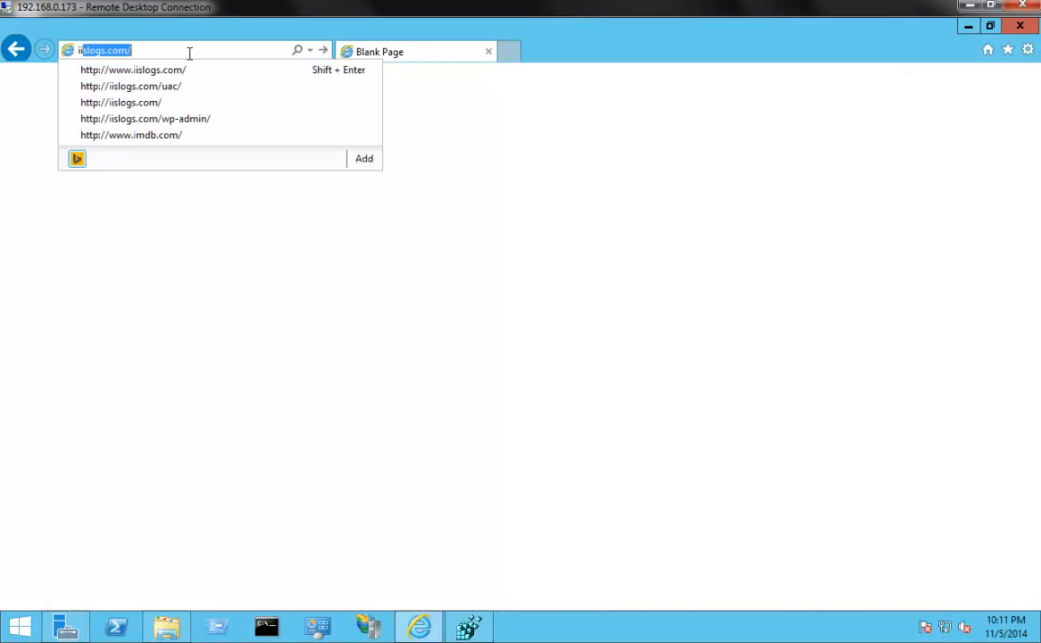
key("Return")
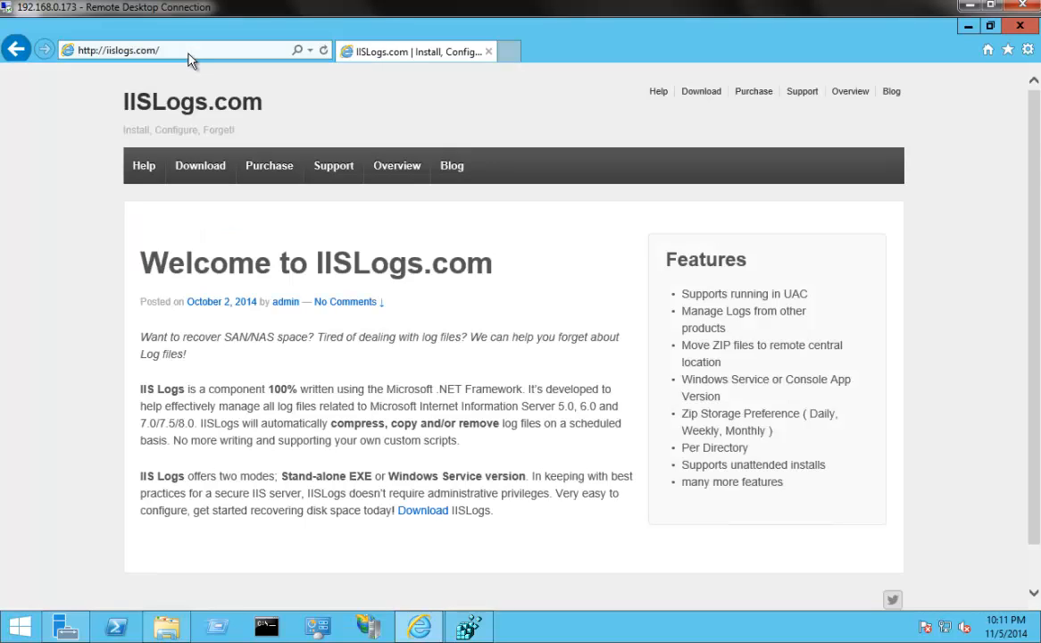
left_click(203, 173)
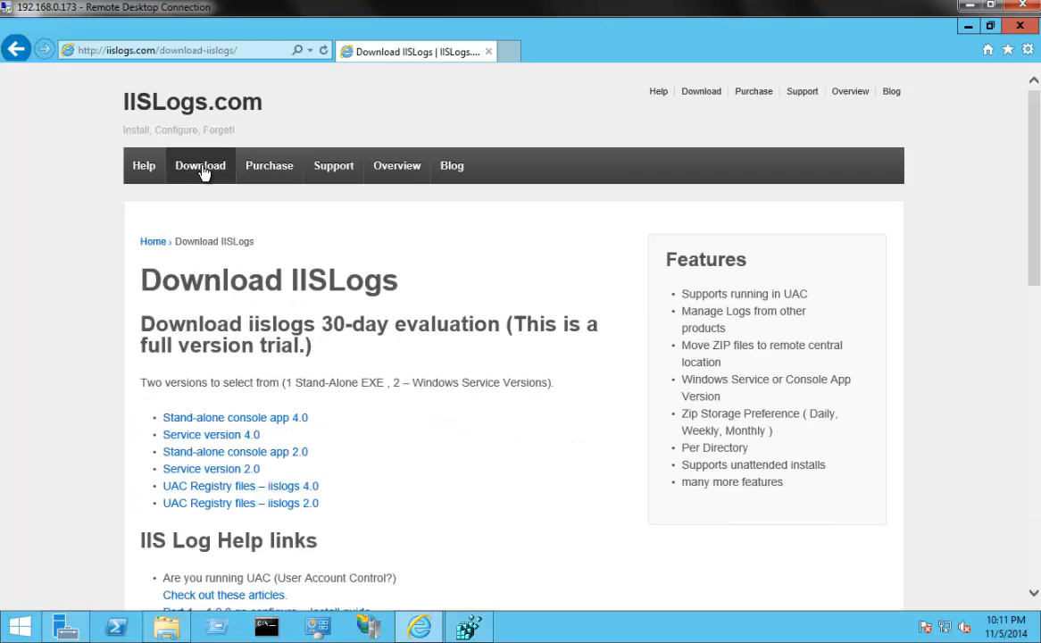
Save the Stand-alone console app 4.0 archive, iislogssetupexe40.zip, and open the folder containing it
left_click(250, 427)
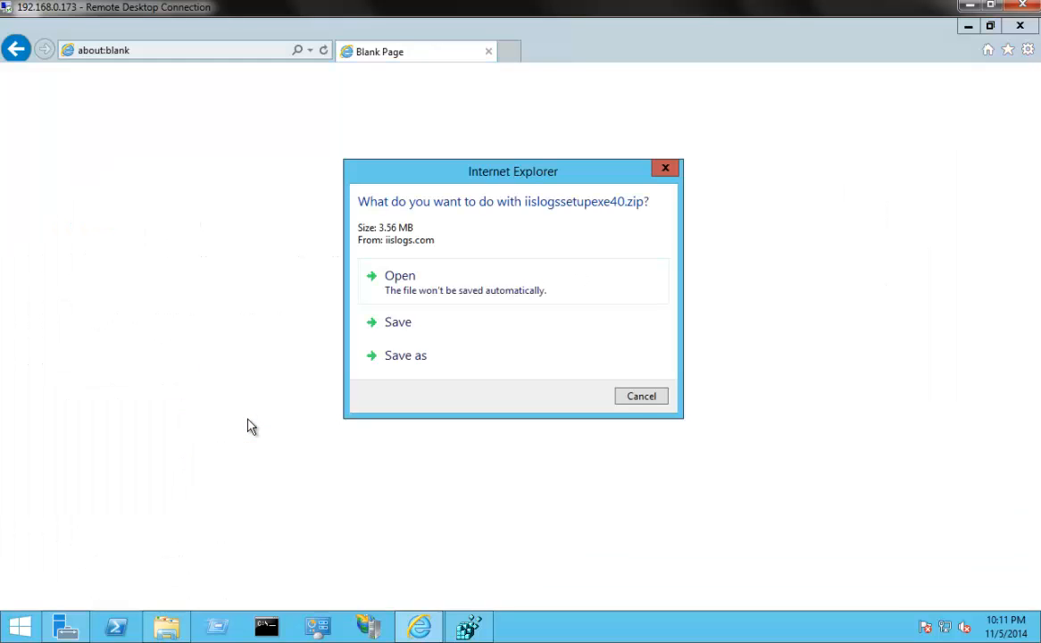
left_click(404, 337)
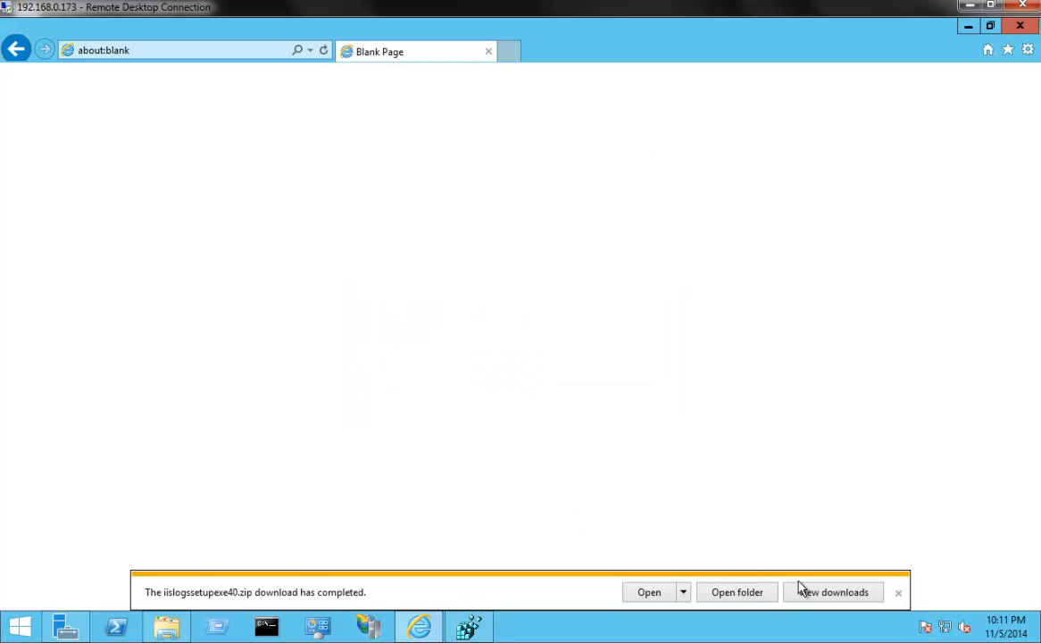
left_click(737, 593)
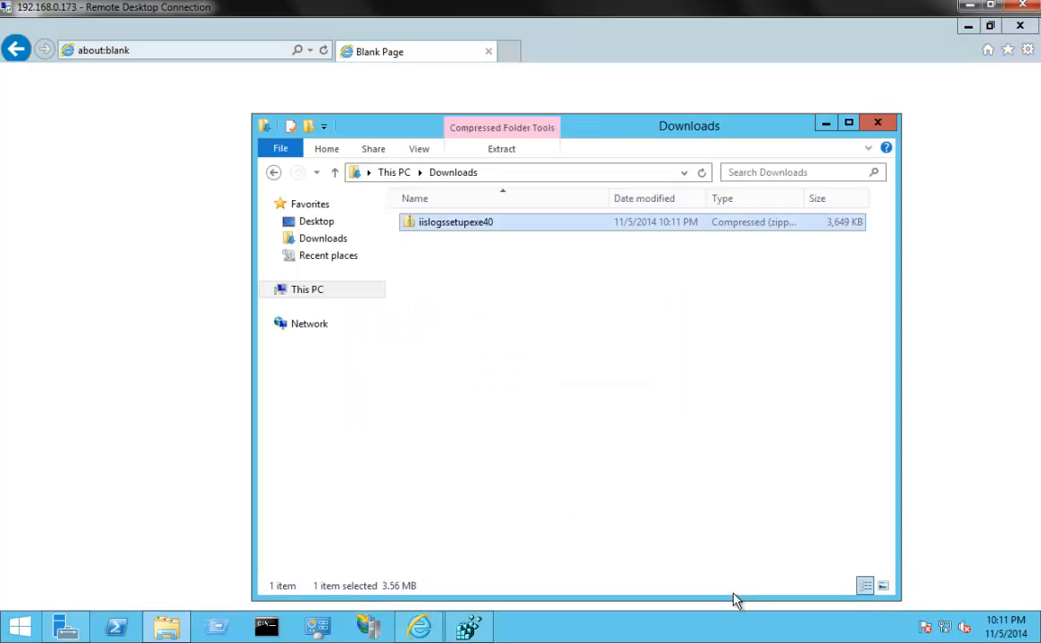
Extract all files from the iislogssetupexe40 archive into the default destination folder
right_click(427, 230)
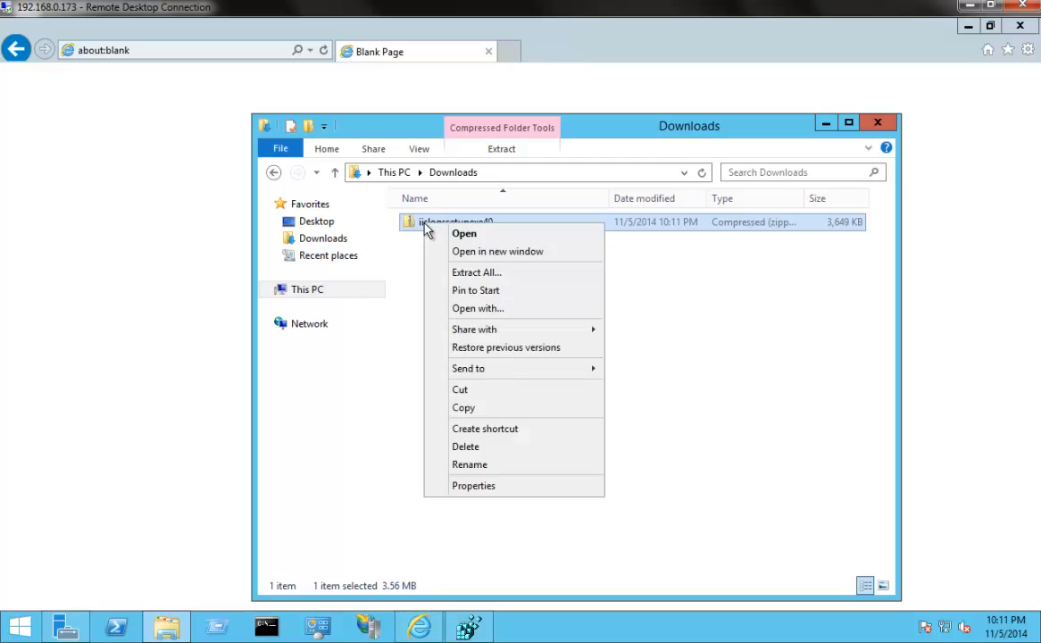
left_click(458, 272)
left_click(673, 479)
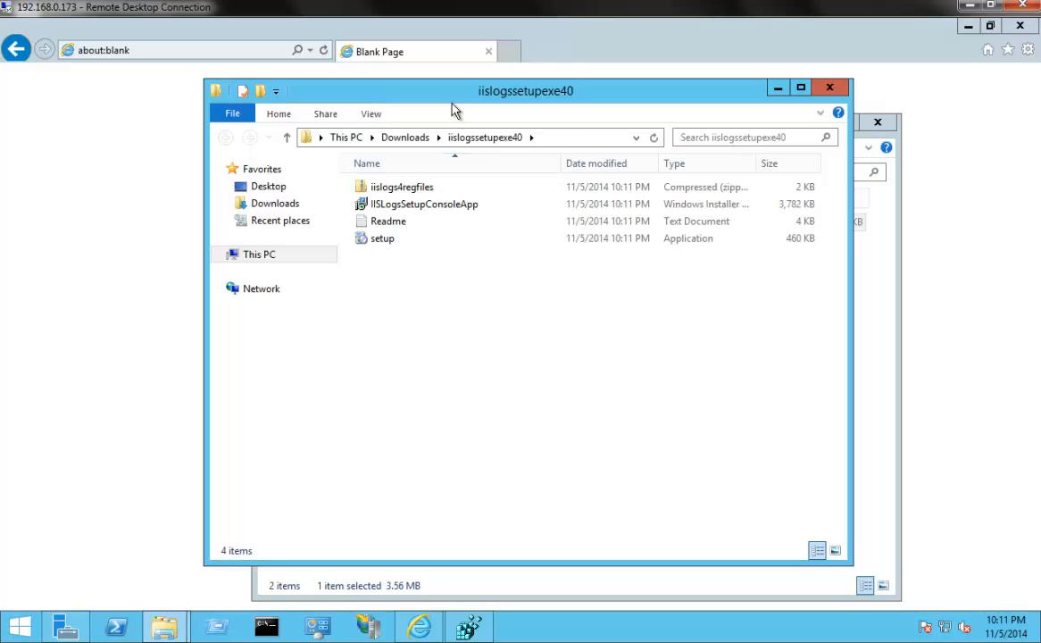
left_click_drag(413, 93, 490, 111)
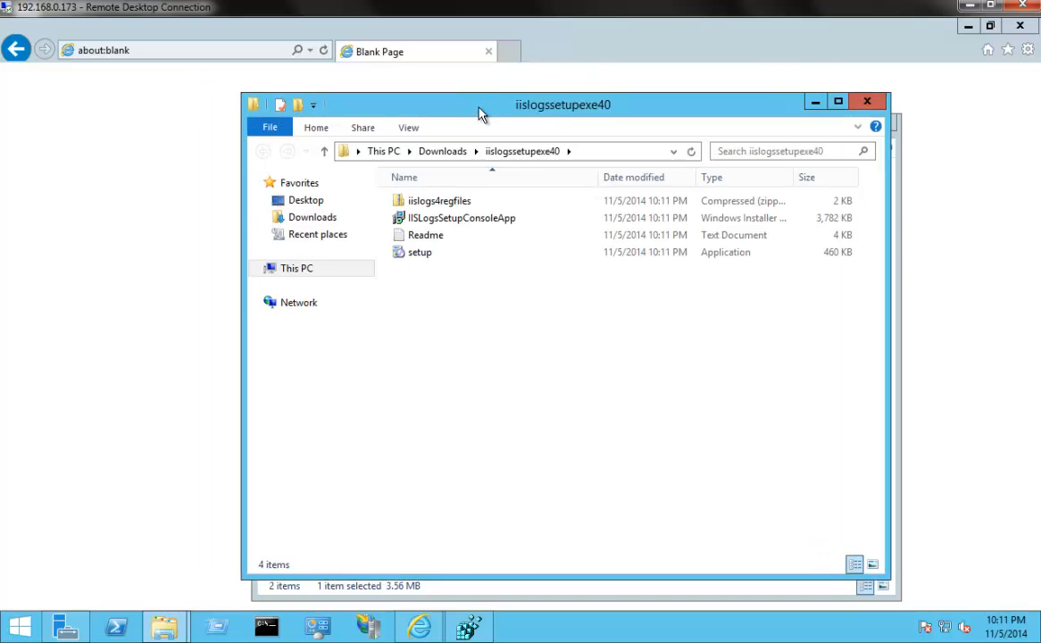
left_click(409, 261)
left_click(428, 226)
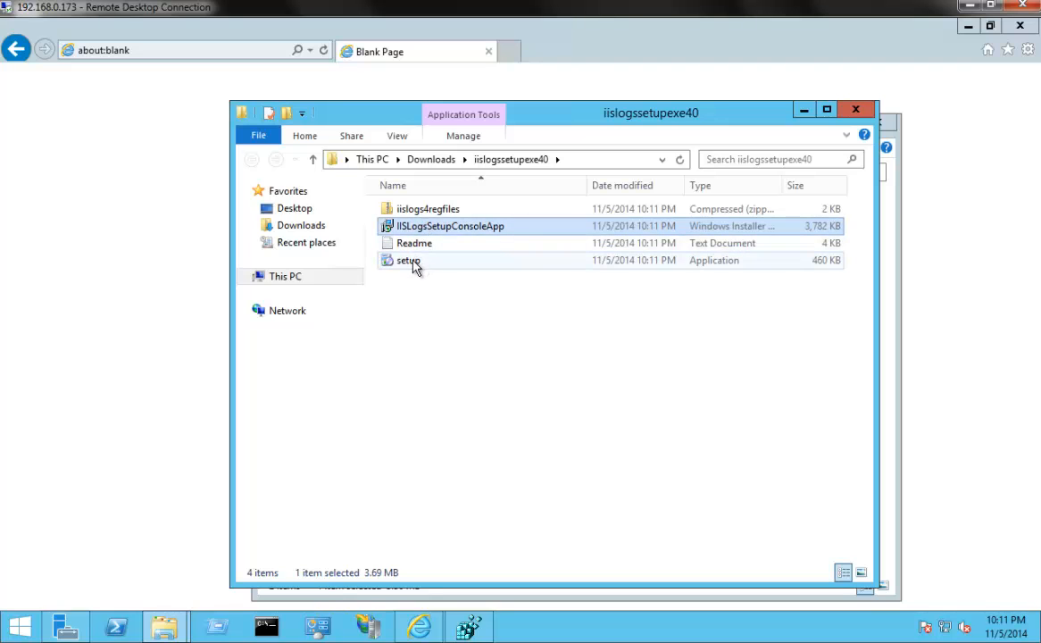
left_click(413, 266)
Open the setup package's Readme in a maximized window, find the IISLogs 4.0 UAC article link, and close the file
double_click(419, 248)
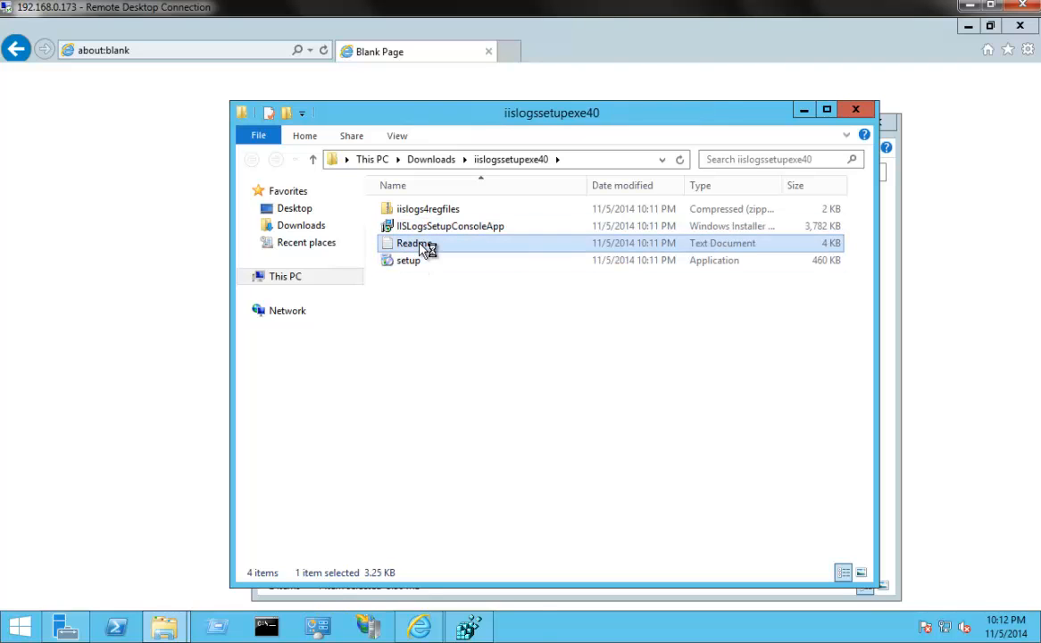
double_click(523, 148)
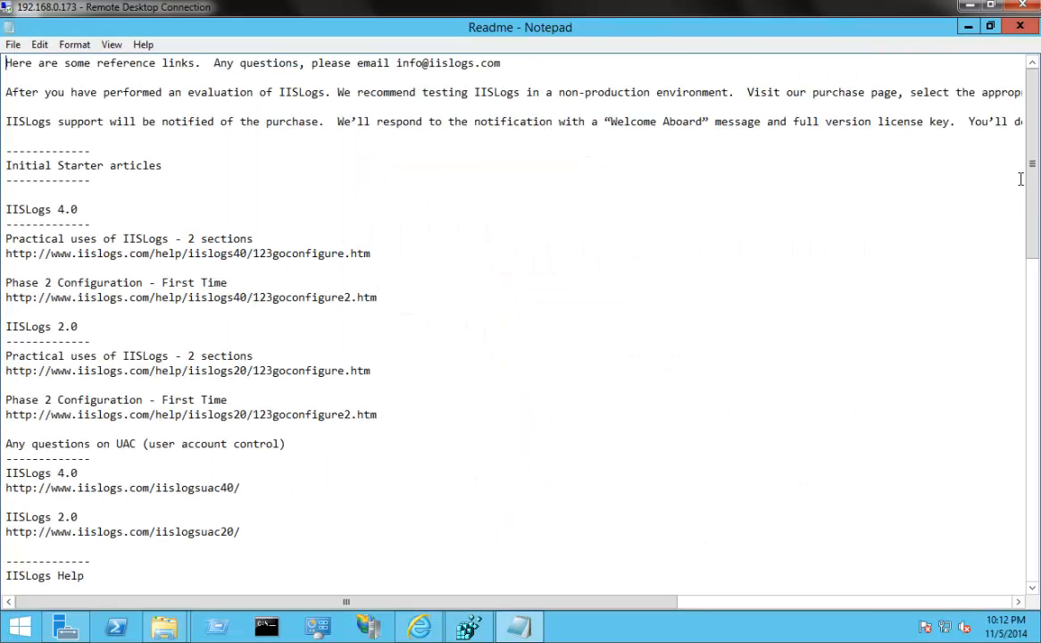
left_click_drag(1033, 174, 1033, 241)
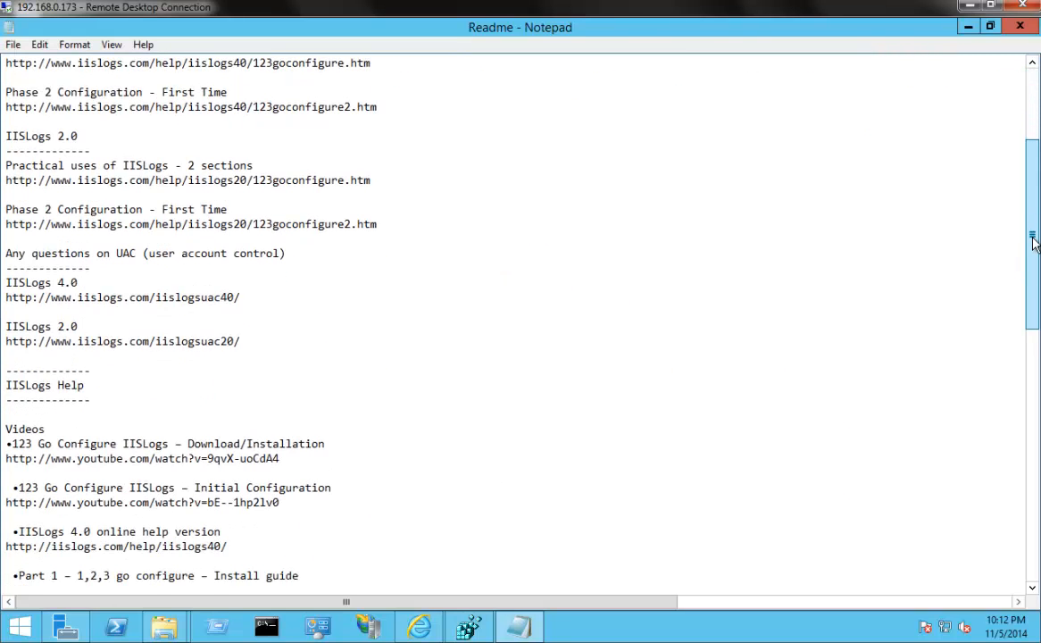
left_click(248, 297)
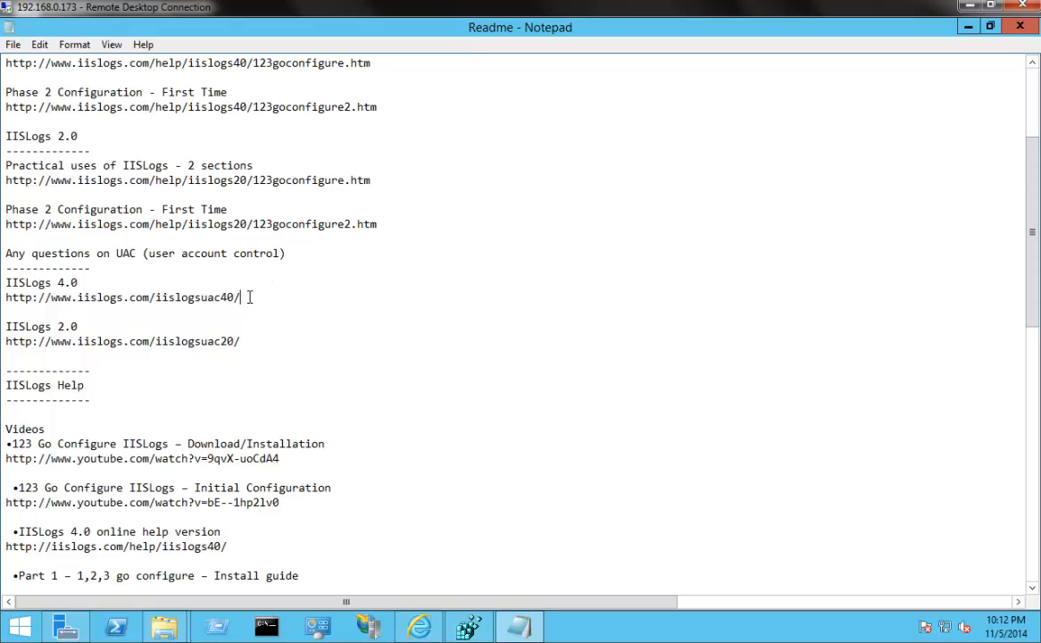
key("shift+Home")
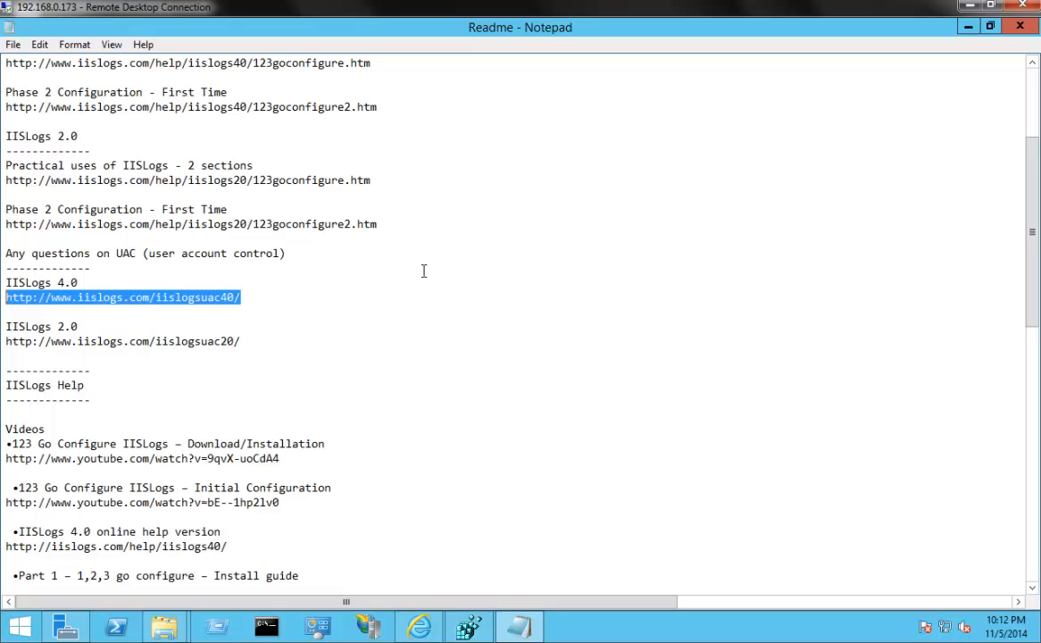
left_click(1023, 27)
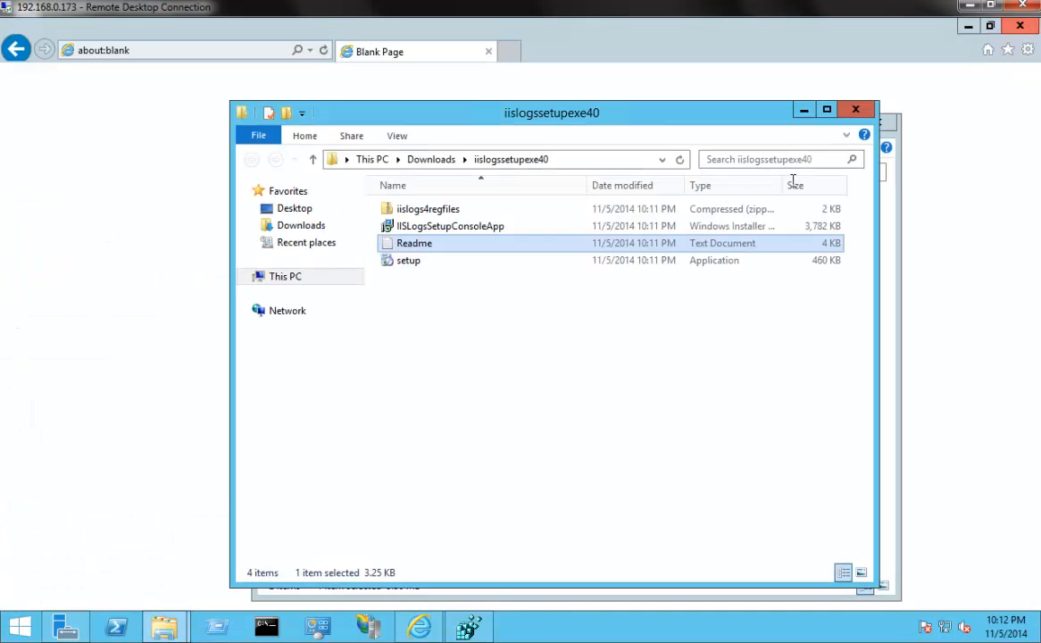
Extract the iislogs4regfiles archive into its default destination folder
left_click(426, 212)
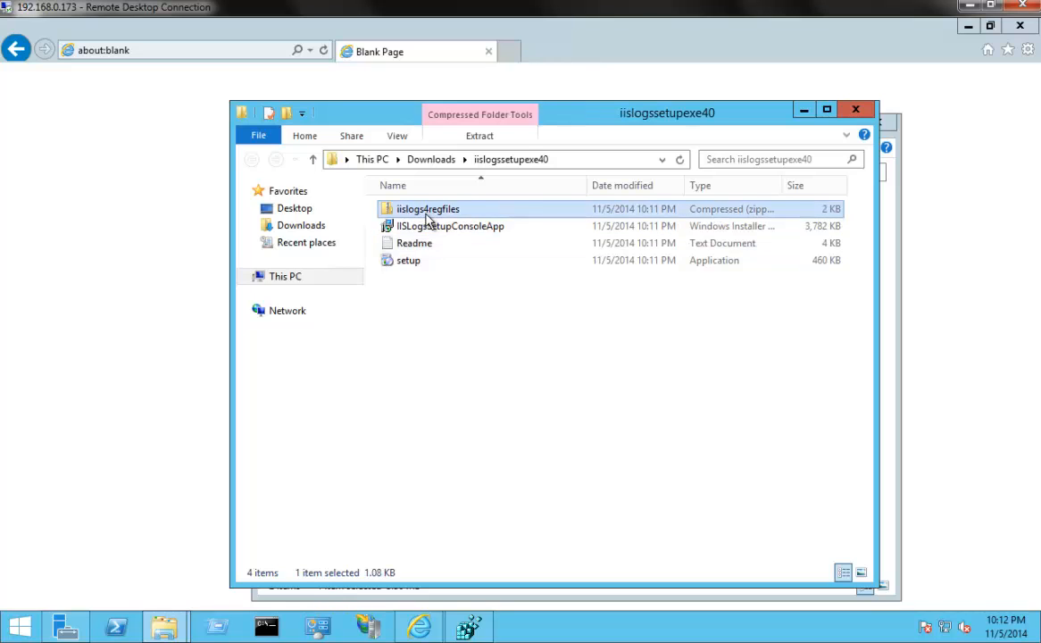
right_click(427, 220)
left_click(453, 264)
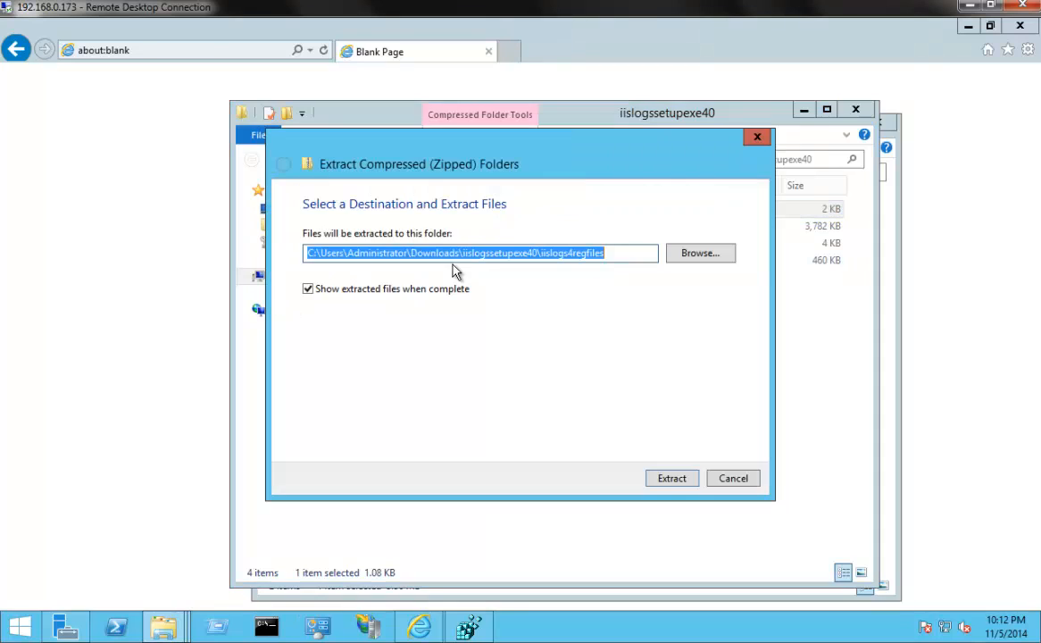
left_click(672, 479)
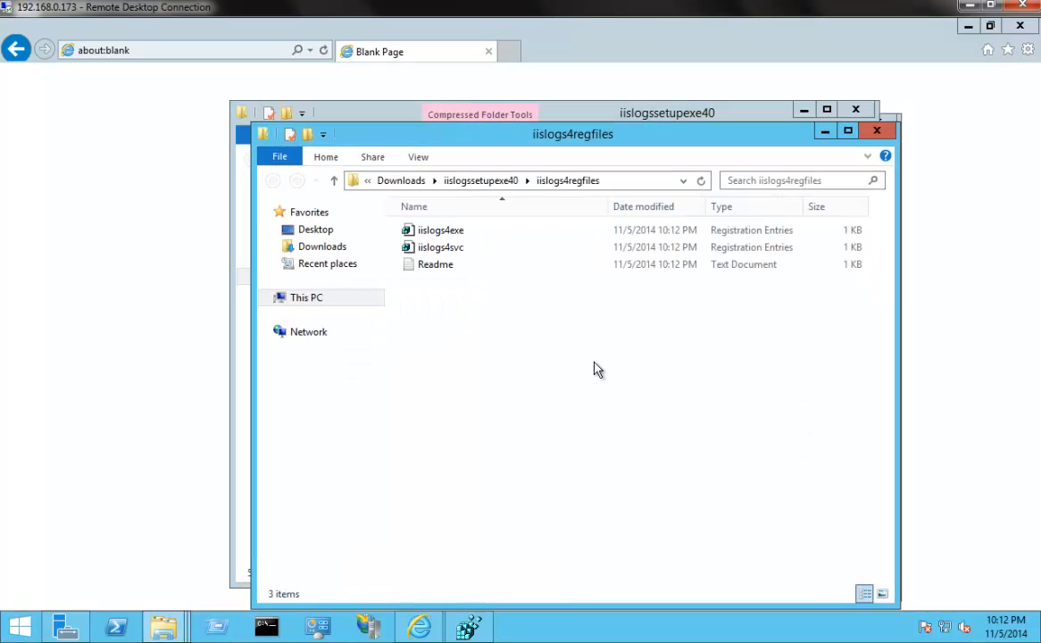
Read the Readme in iislogs4regfiles for the UAC article and registry backup links, and close it
double_click(437, 275)
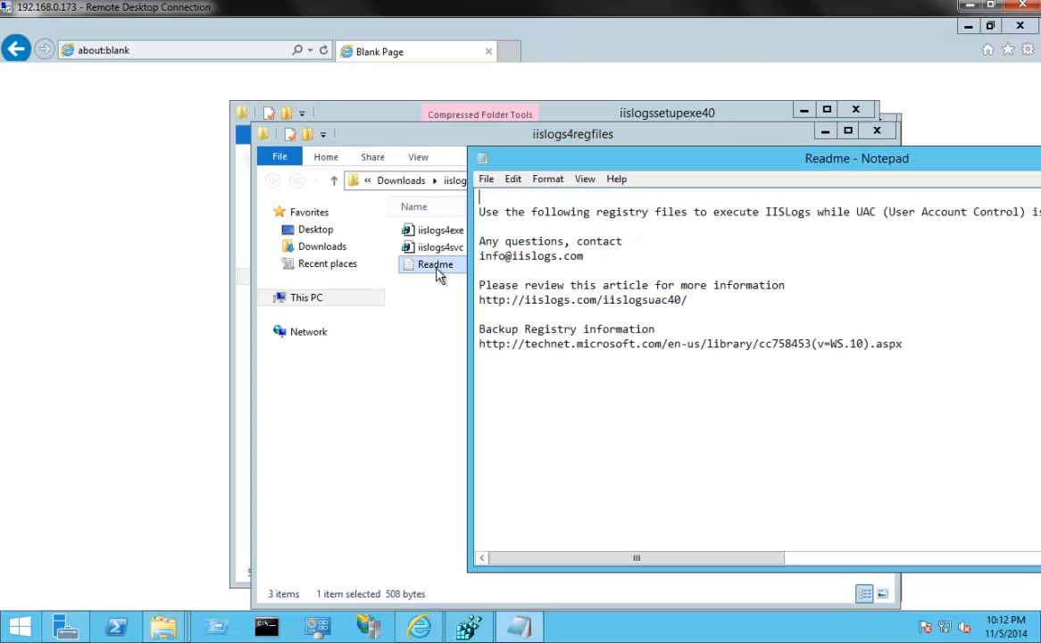
left_click_drag(688, 300, 464, 300)
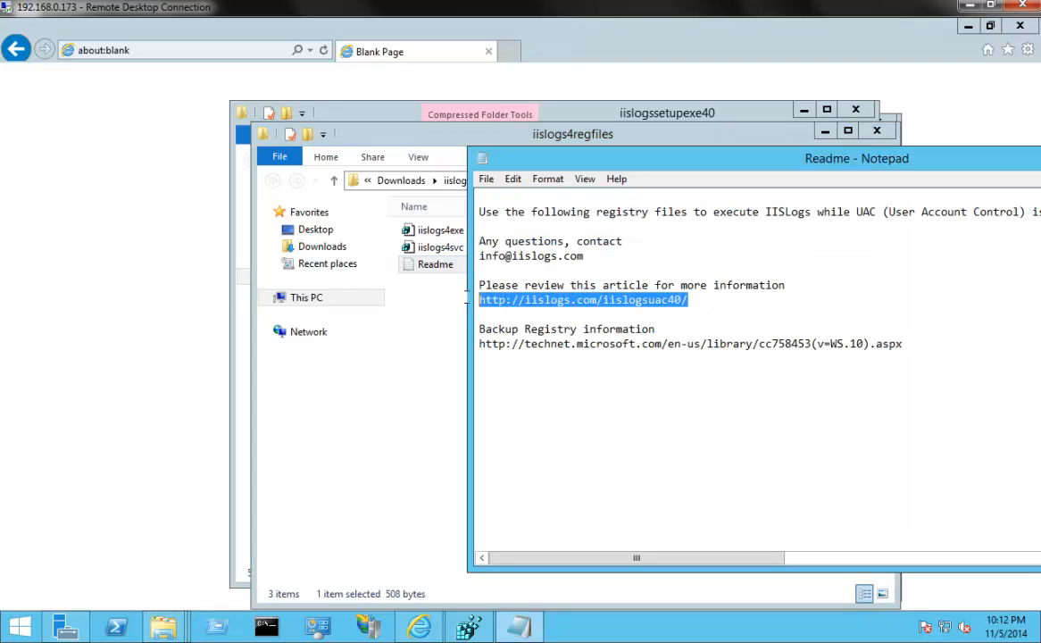
left_click(546, 344)
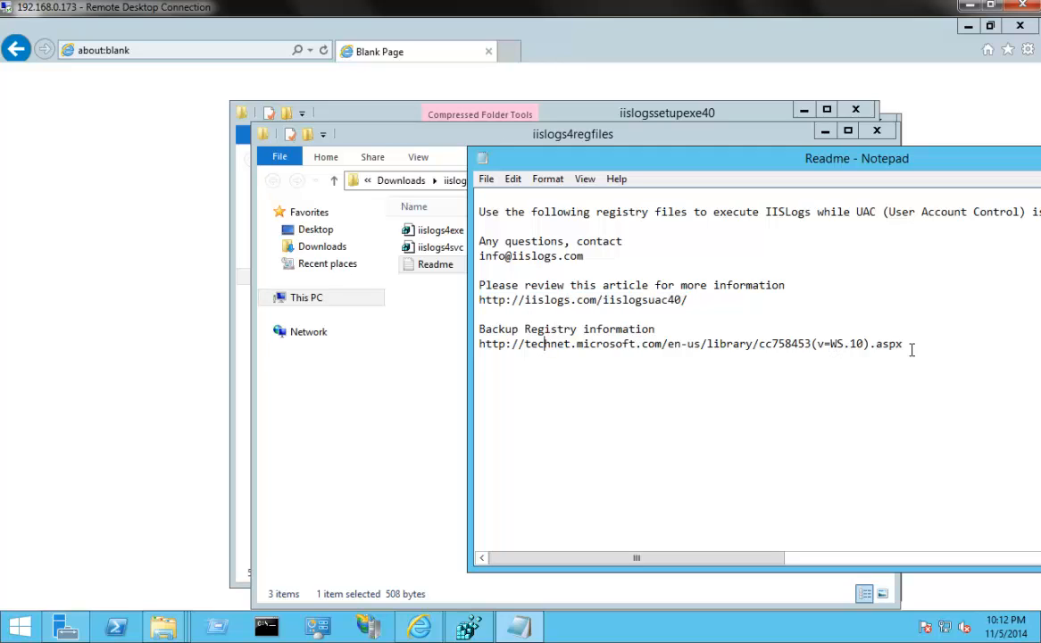
double_click(482, 164)
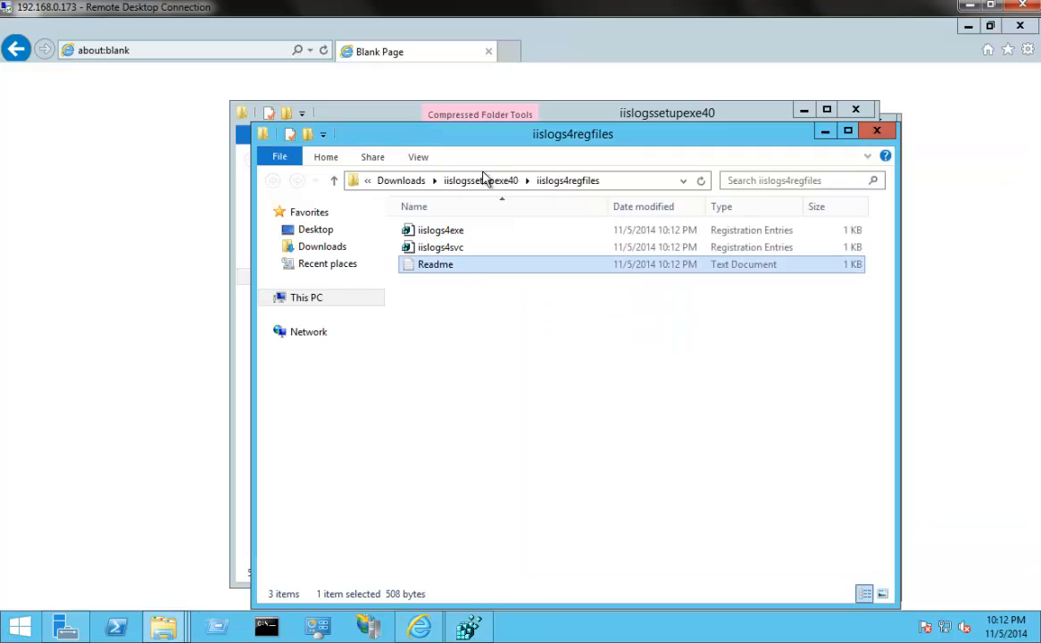
Merge the iislogs4exe registration file into the registry, accepting the security and registry prompts
left_click(458, 232)
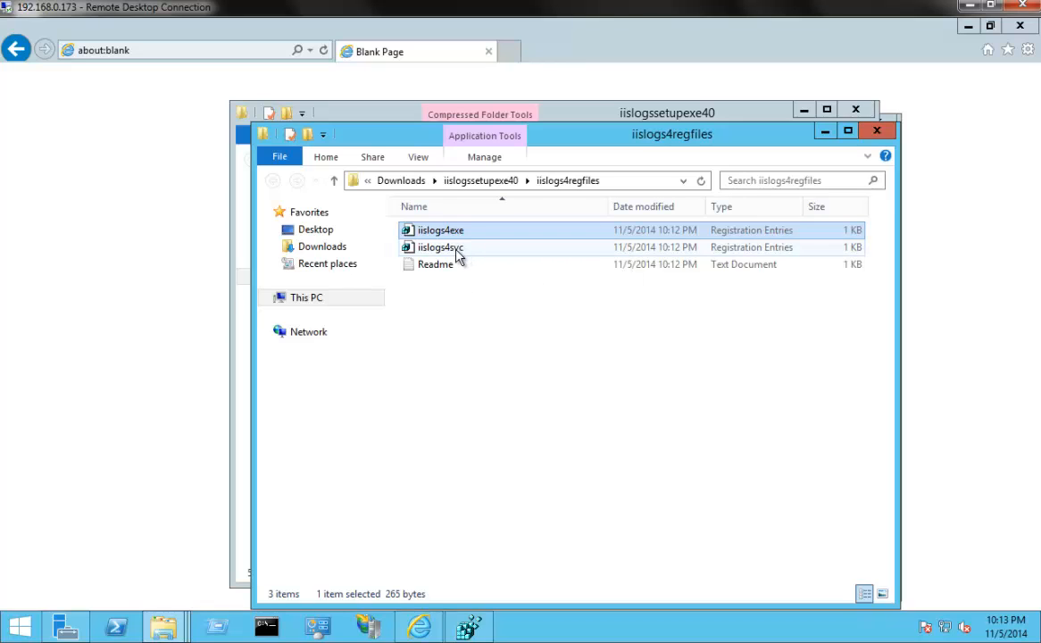
left_click(457, 253)
left_click(458, 234)
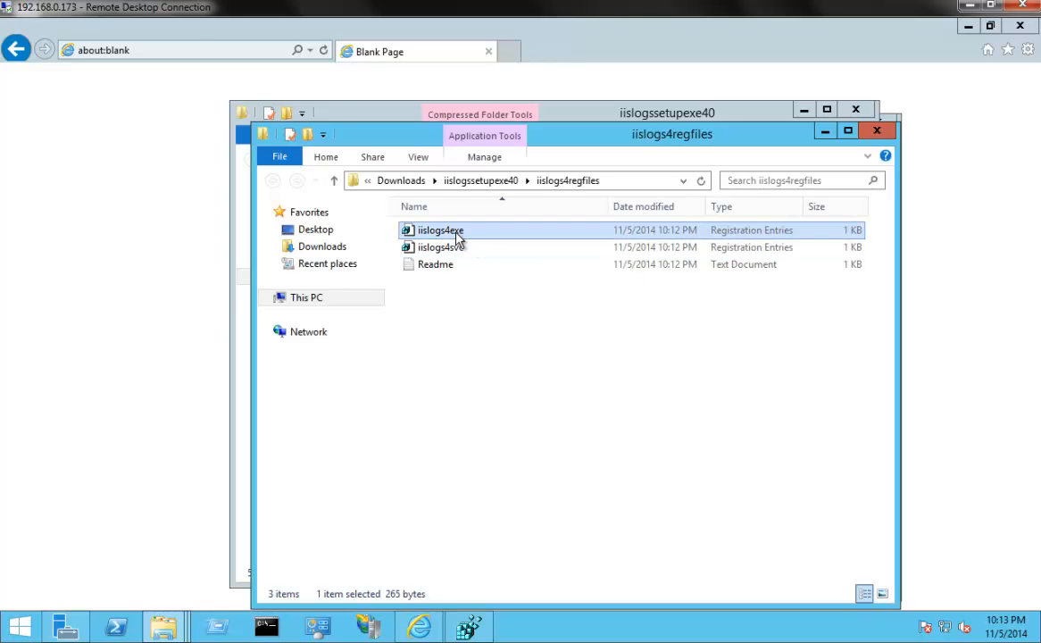
right_click(458, 234)
left_click(474, 242)
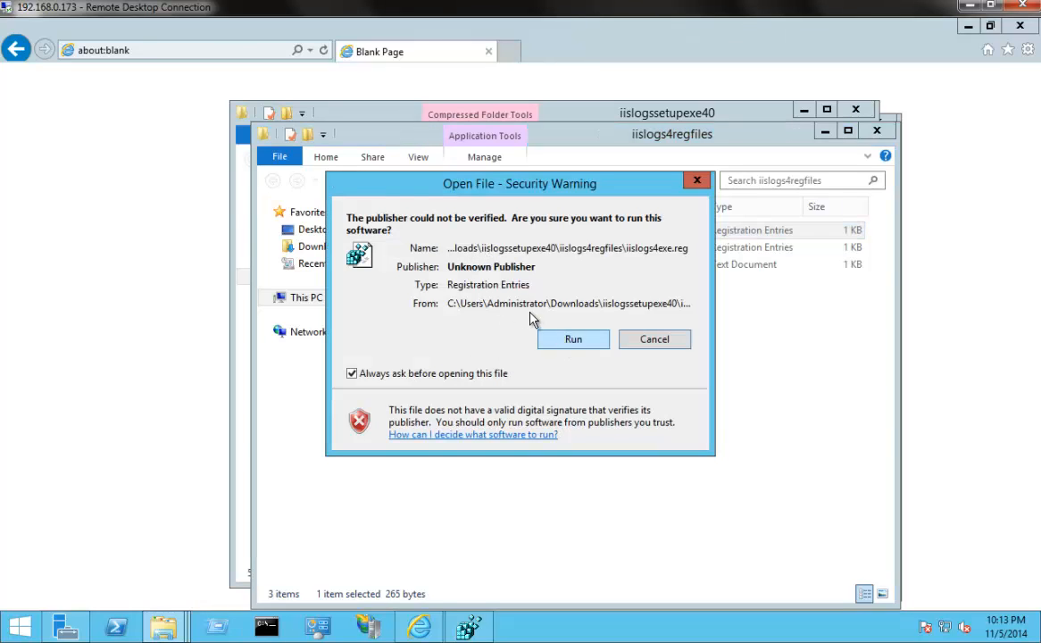
left_click(574, 341)
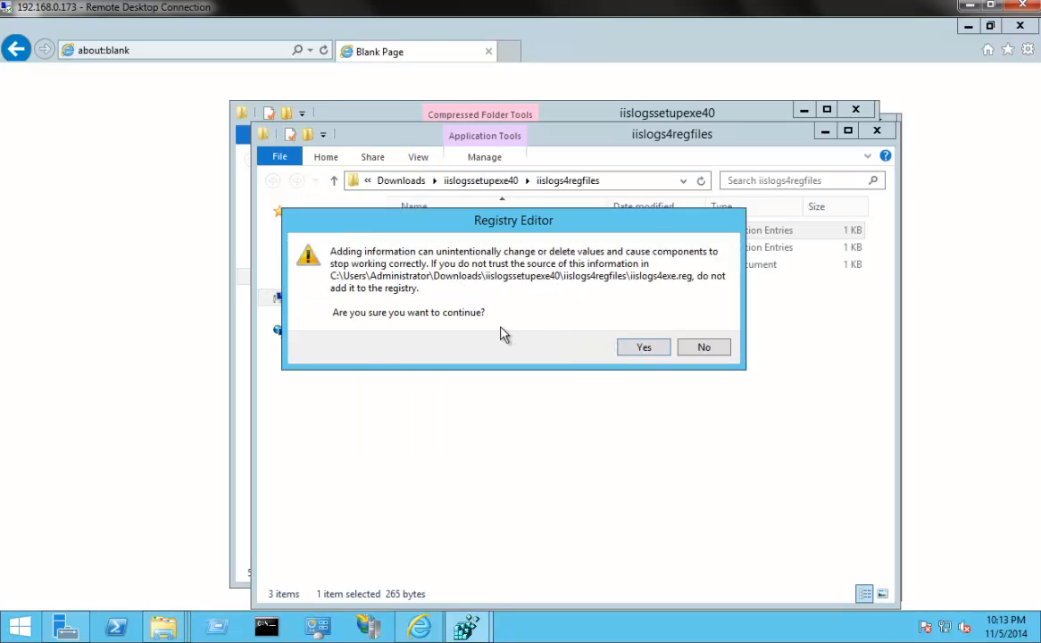
left_click(643, 349)
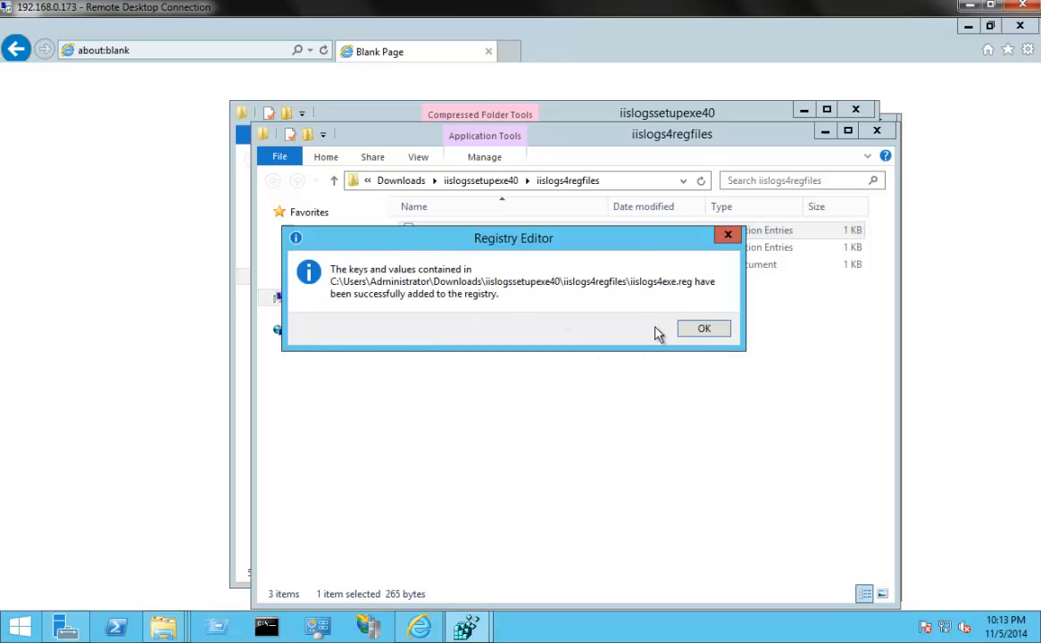
left_click(701, 332)
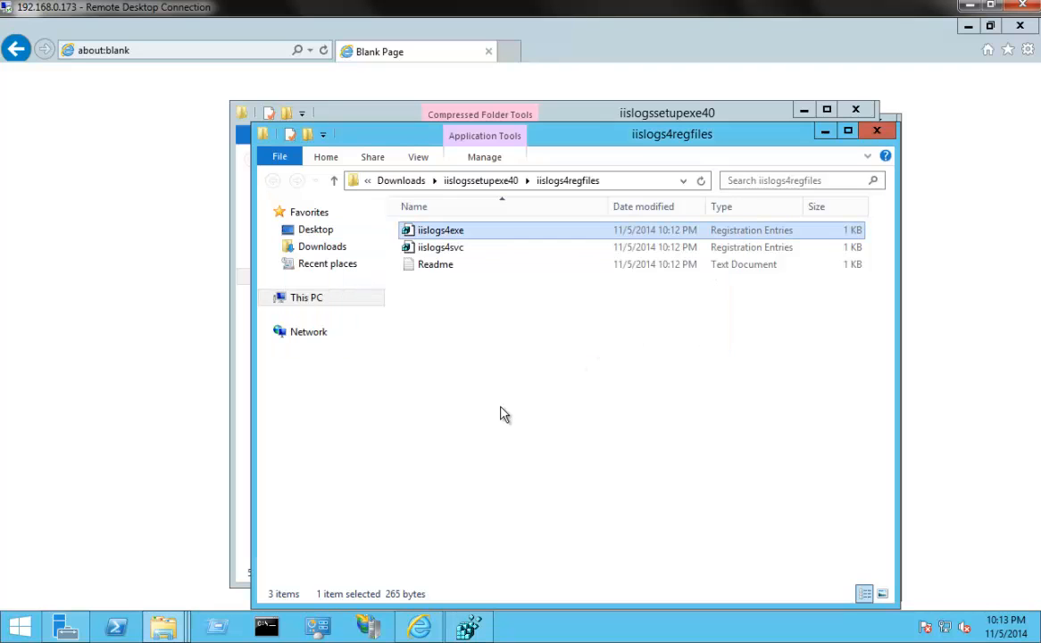
Switch to Registry Editor and check the IISLogsEXE.exe and IISLogsGUI.exe entries under the AppCompatFlags\Layers key
left_click(467, 628)
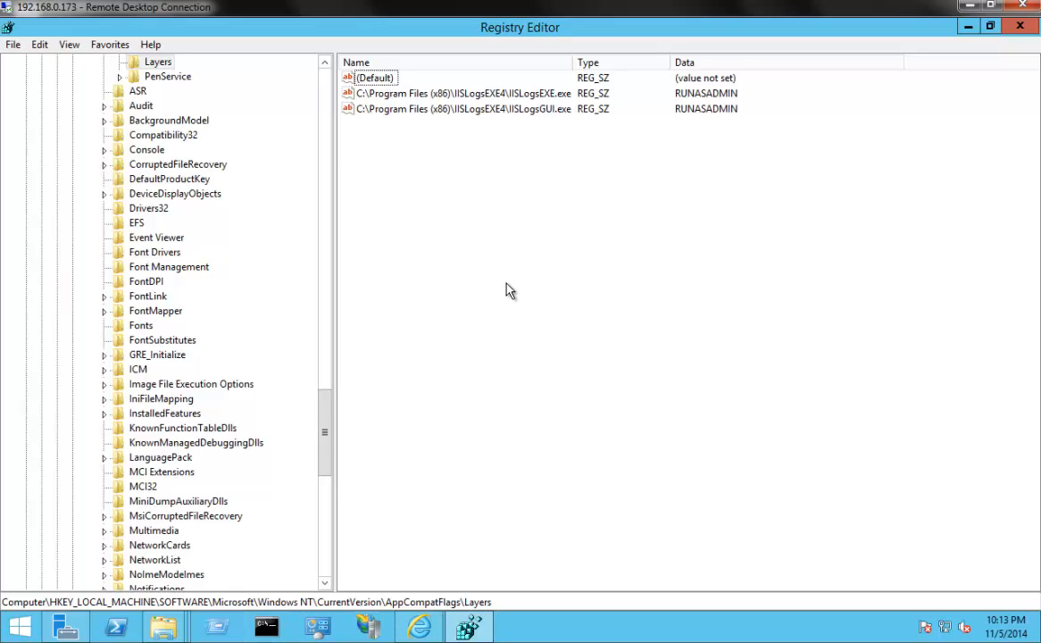
left_click(473, 96)
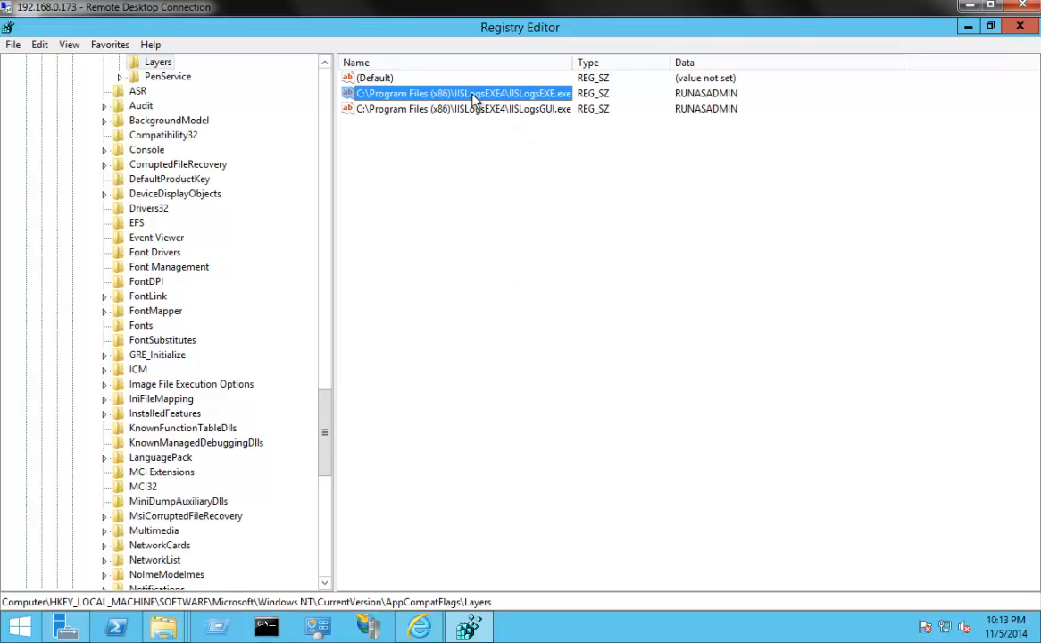
left_click(518, 112)
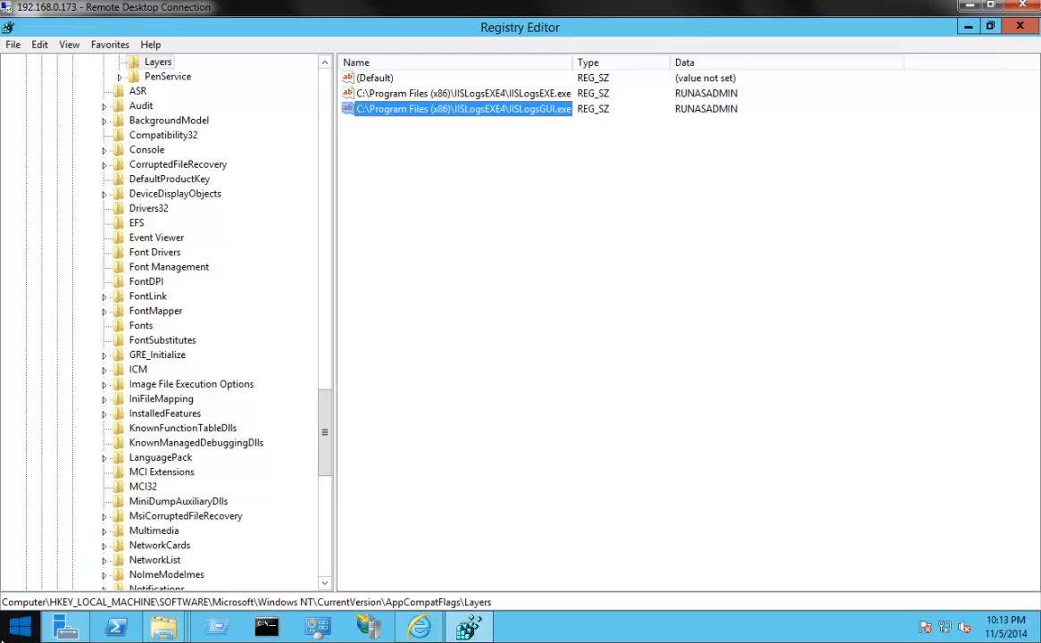
left_click(3, 636)
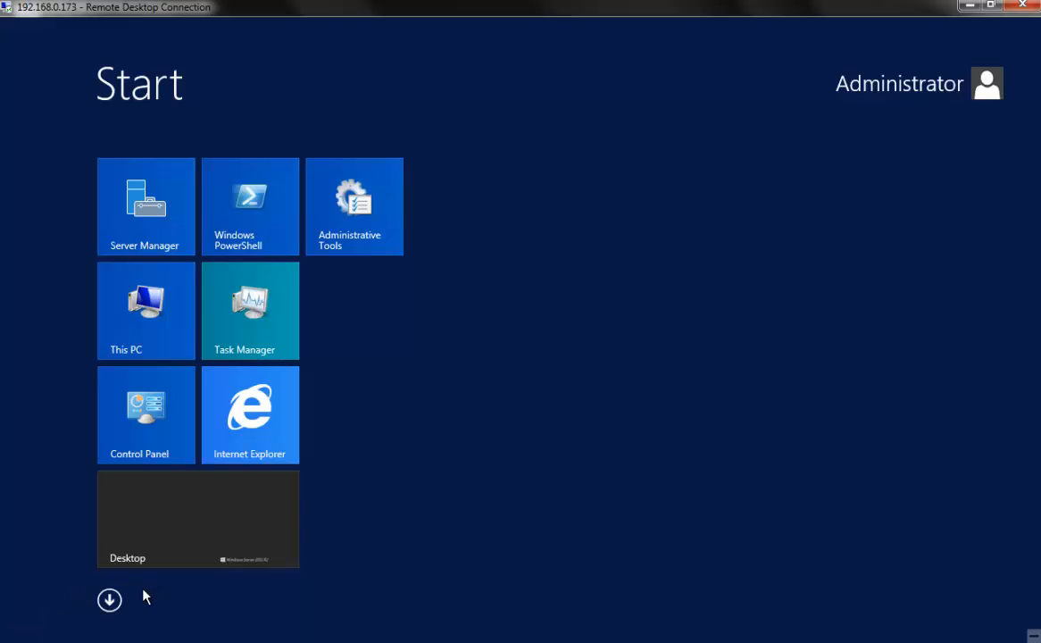
left_click(182, 505)
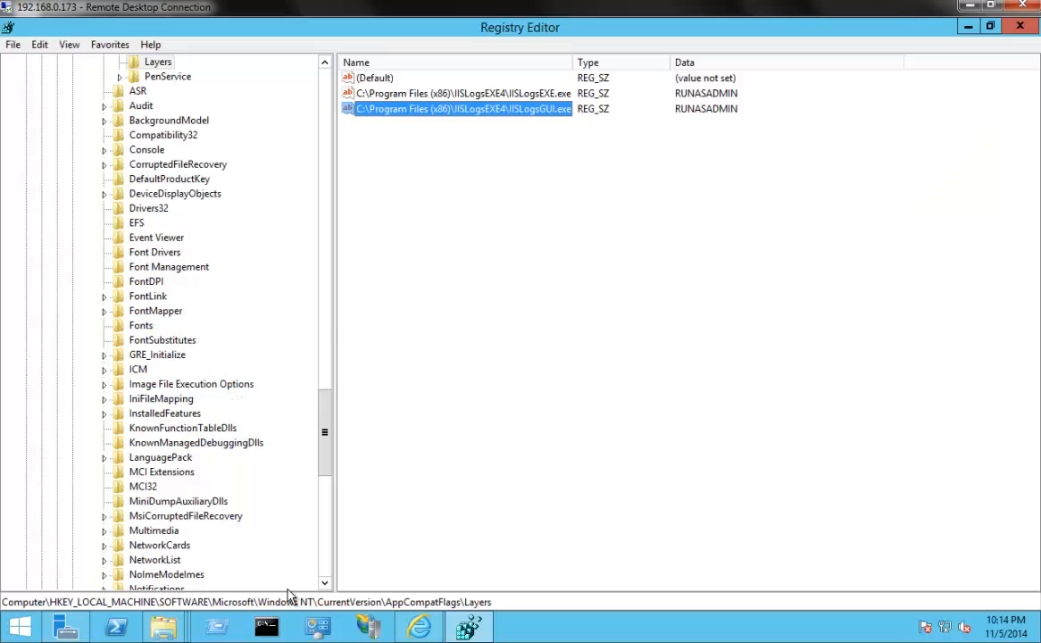
Launch setup from the iislogssetupexe40 folder, allowing it to run despite the unknown publisher
mouse_move(174, 630)
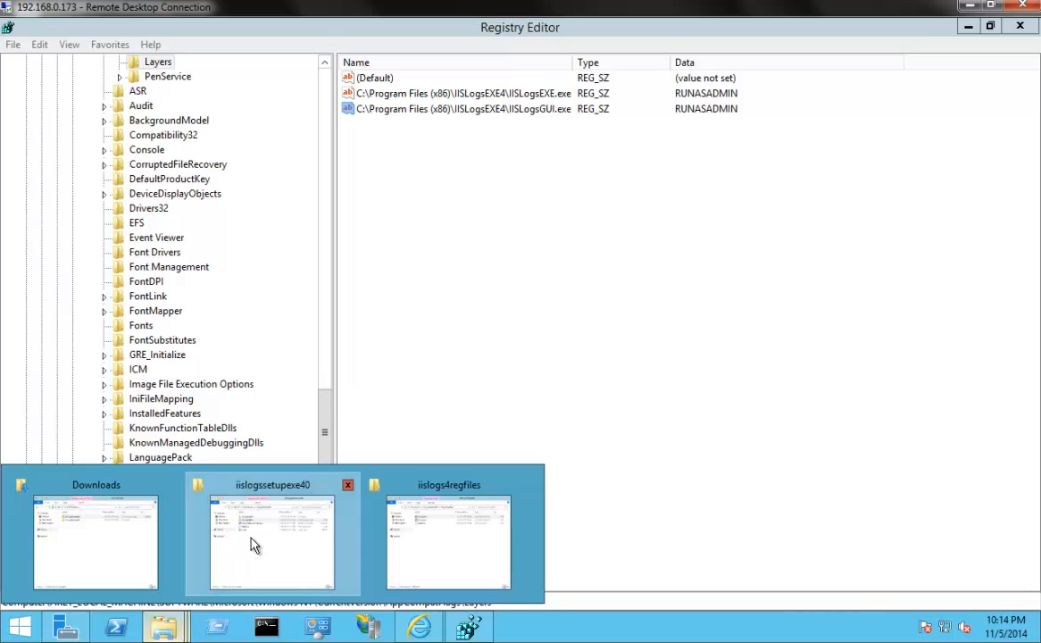
left_click(224, 544)
double_click(404, 279)
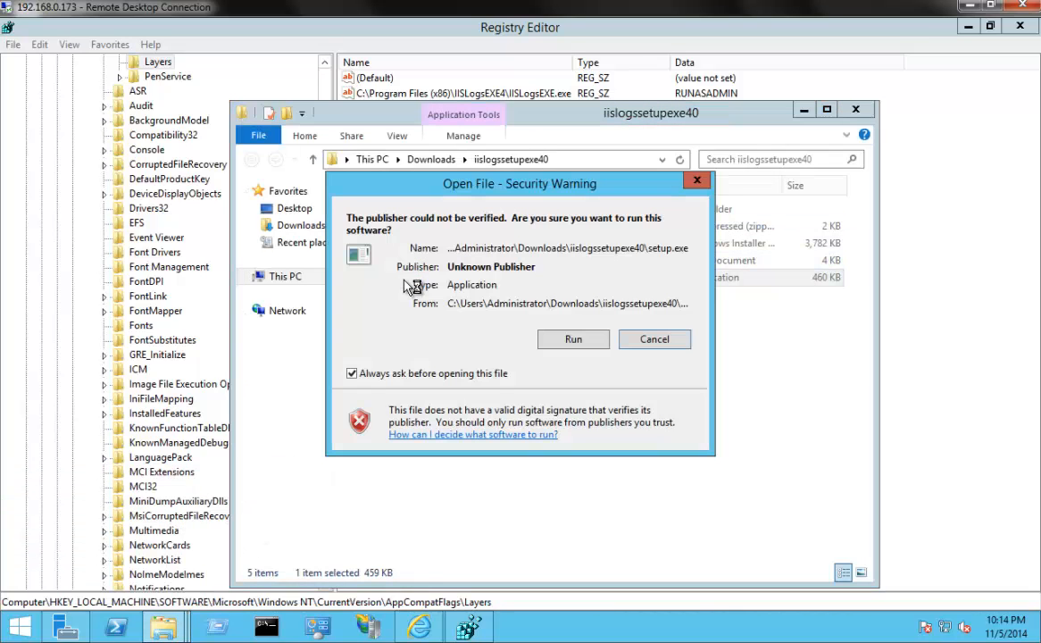
left_click(542, 343)
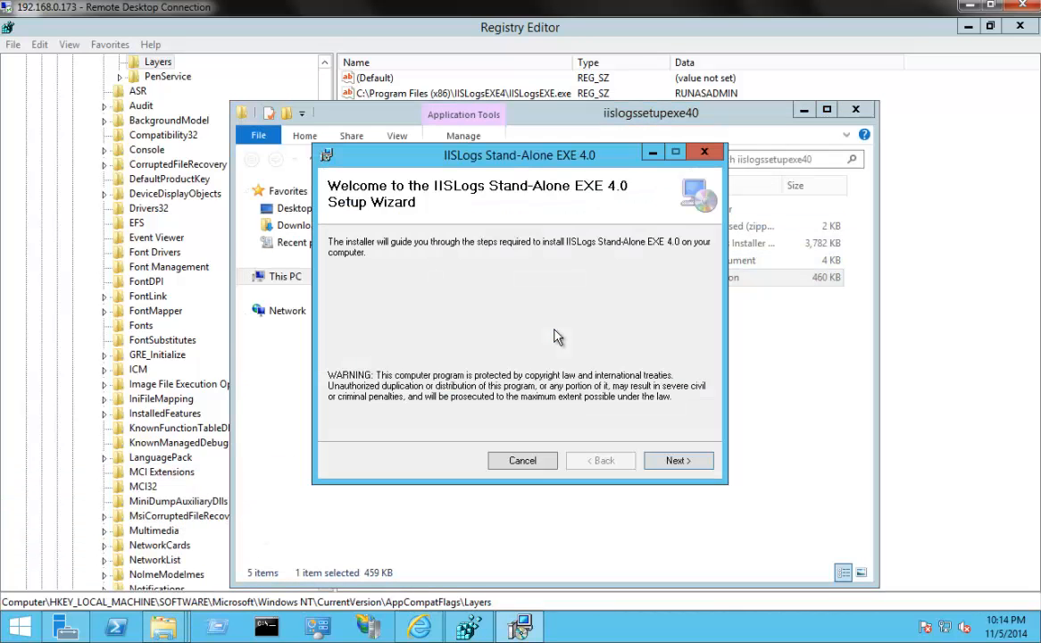
Install IISLogs Stand-Alone EXE 4.0 for Everyone in the default IISLogsEXE4 folder, accepting the license agreement, and close the installer
left_click(671, 461)
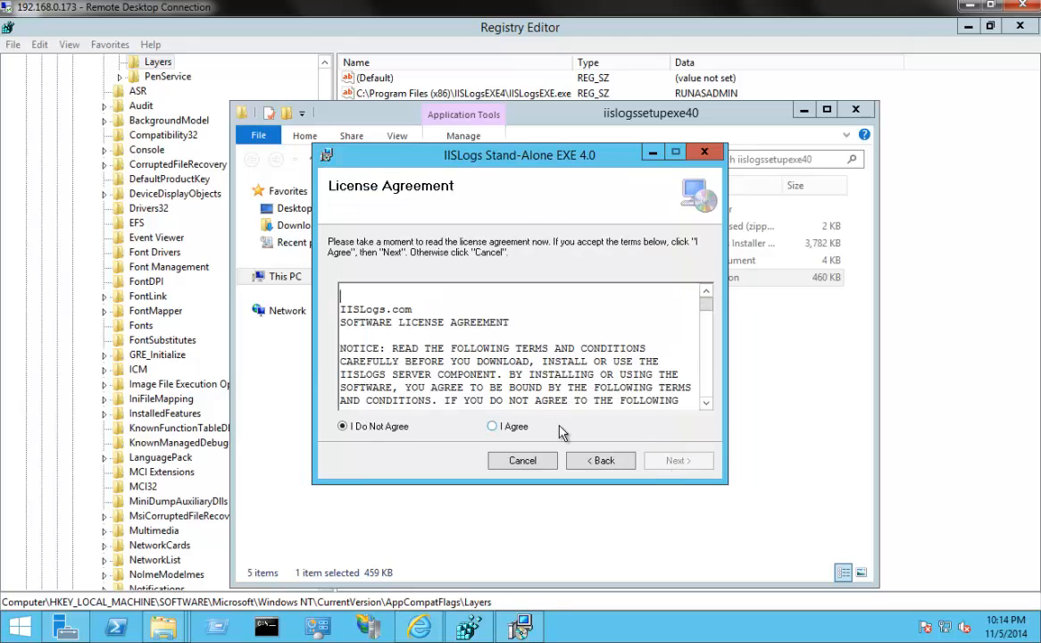
left_click(492, 425)
left_click(653, 466)
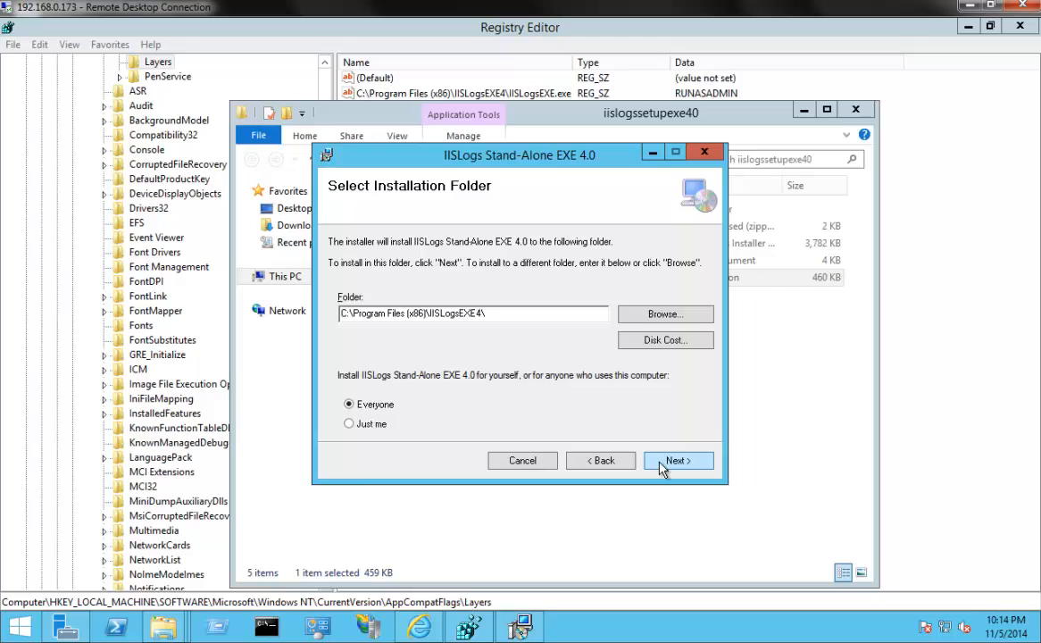
left_click(662, 466)
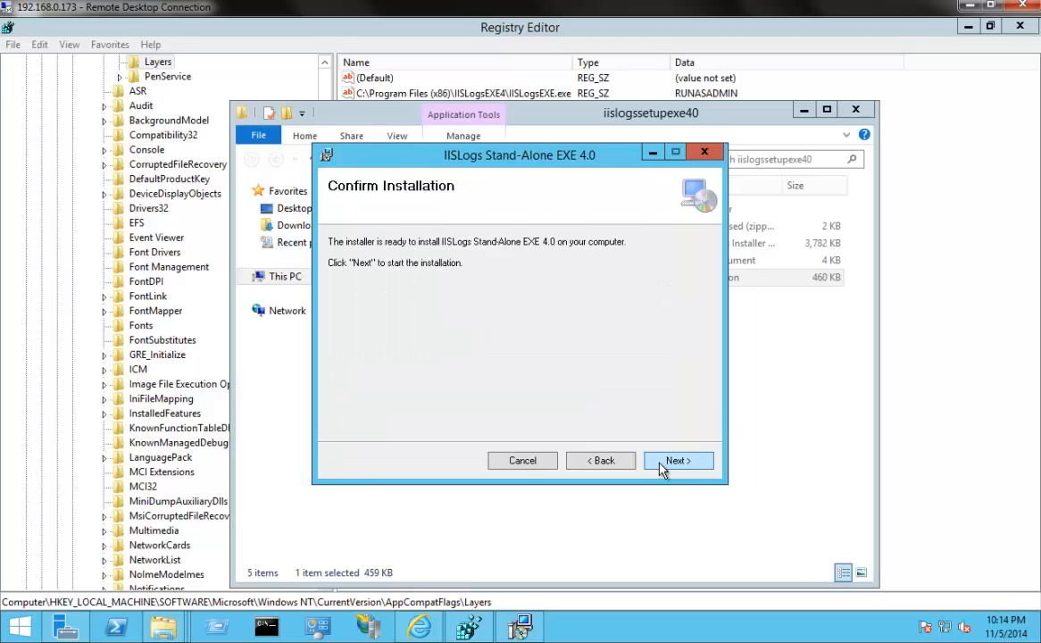
left_click(677, 461)
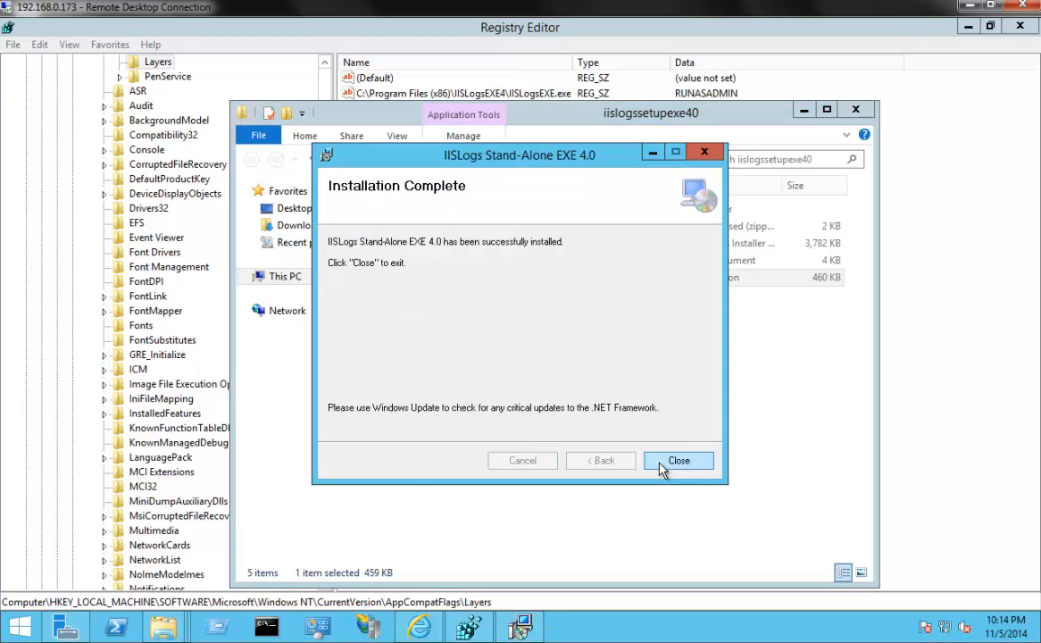
left_click(672, 468)
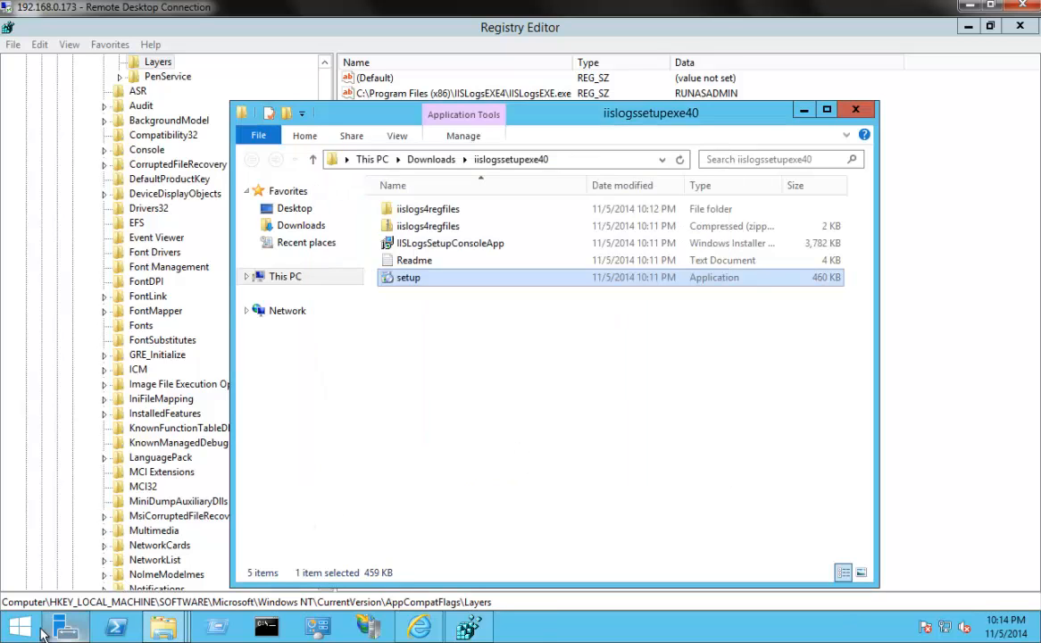
Search for iislogsgui, launch IISLogsGUI.exe and load the IISLogsEXE.exe config file
left_click(5, 636)
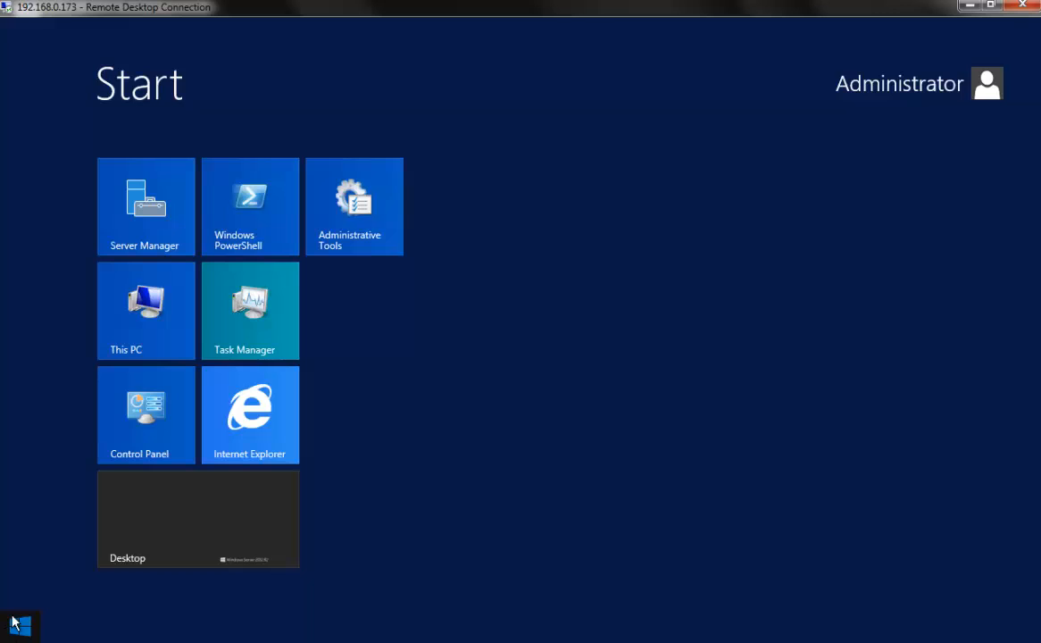
type("iislogs")
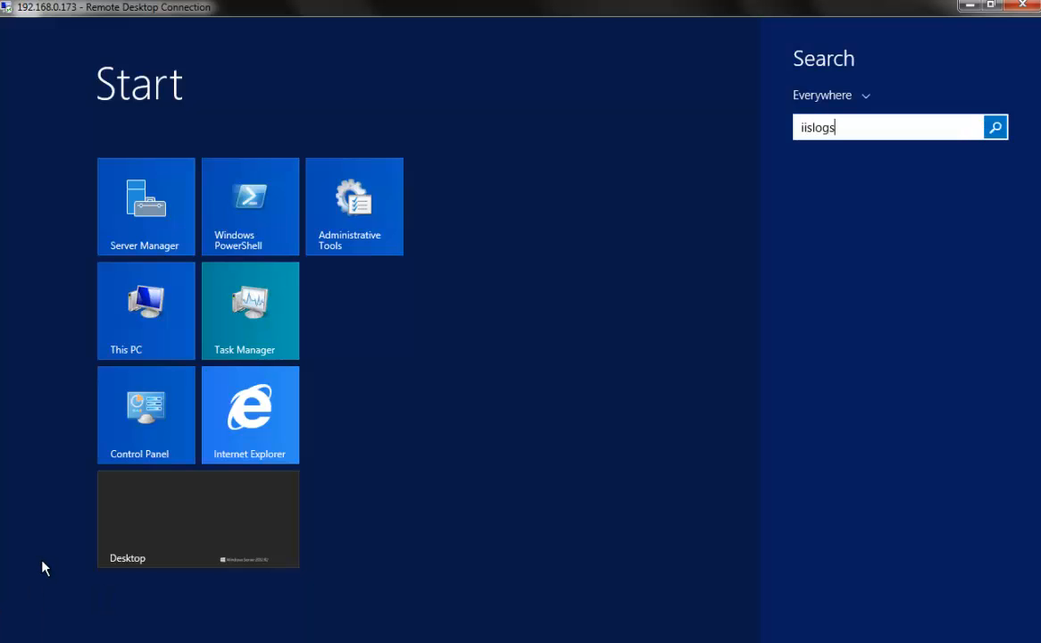
type("gui")
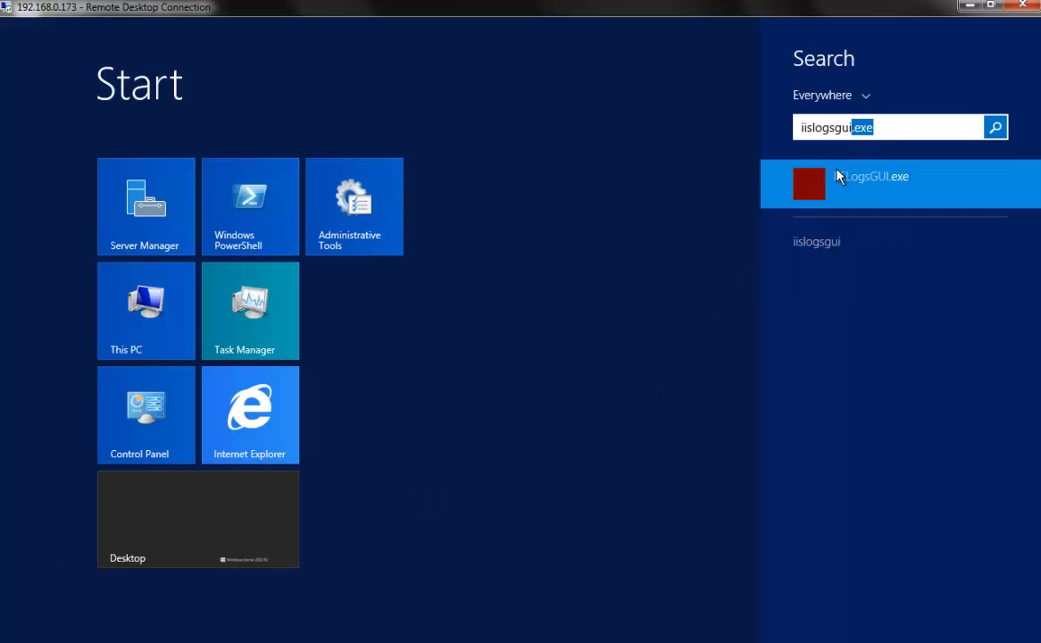
left_click(834, 182)
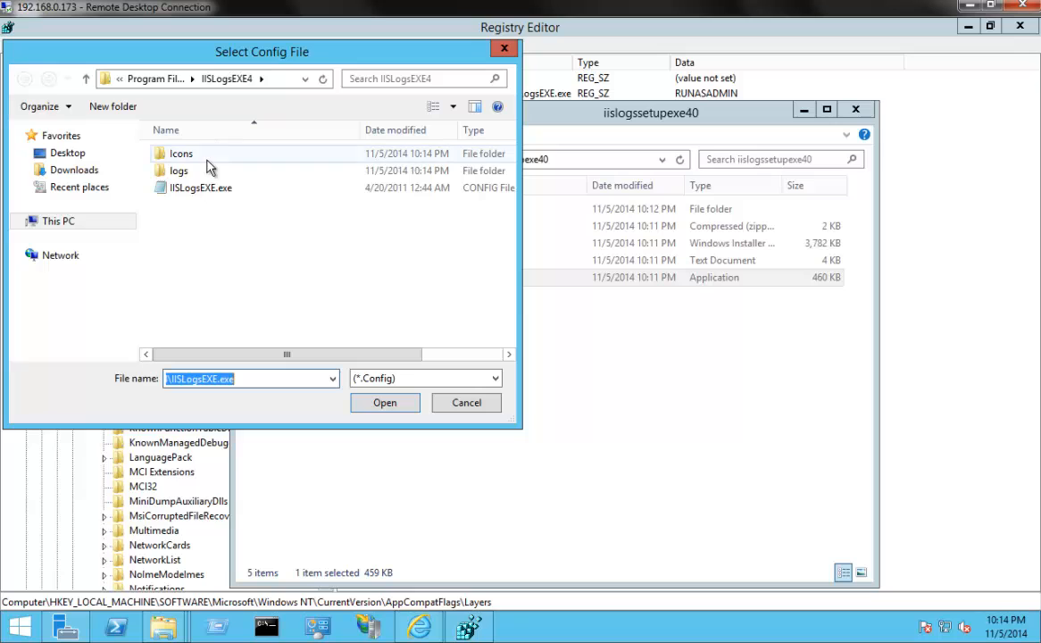
left_click(200, 195)
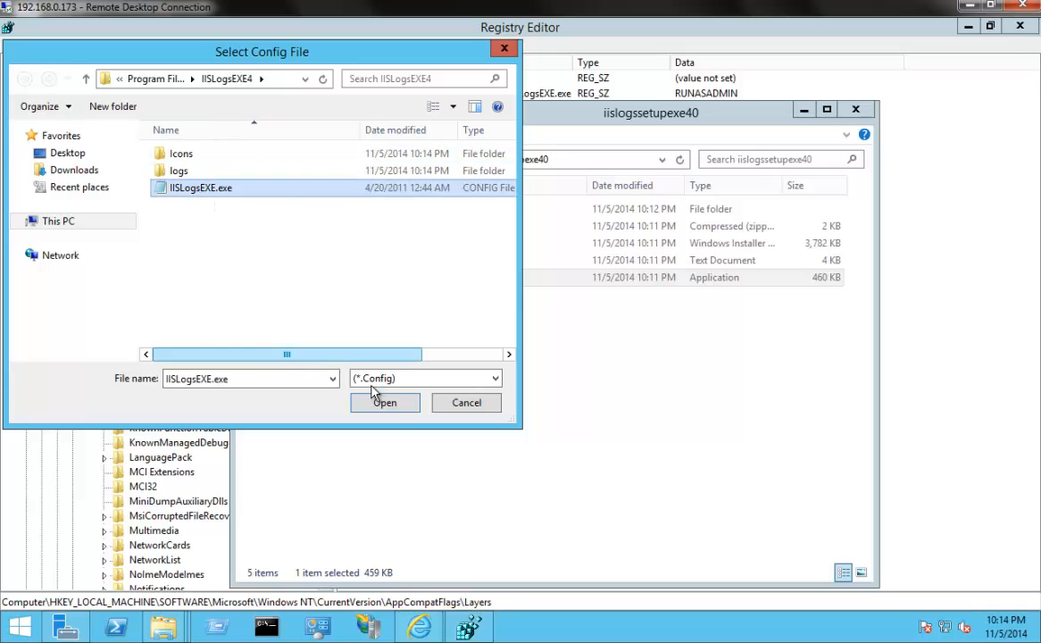
left_click(384, 409)
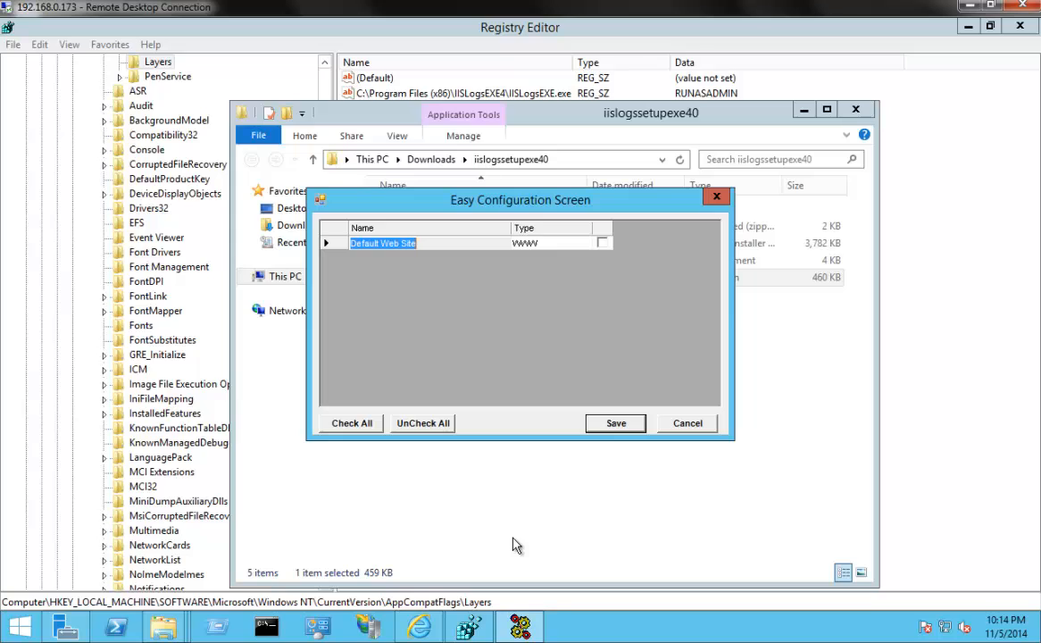
Include Default Web Site through Easy Configuration, save the selection, and complete the IIS Logs Wizard with the remaining settings at their defaults
left_click(603, 243)
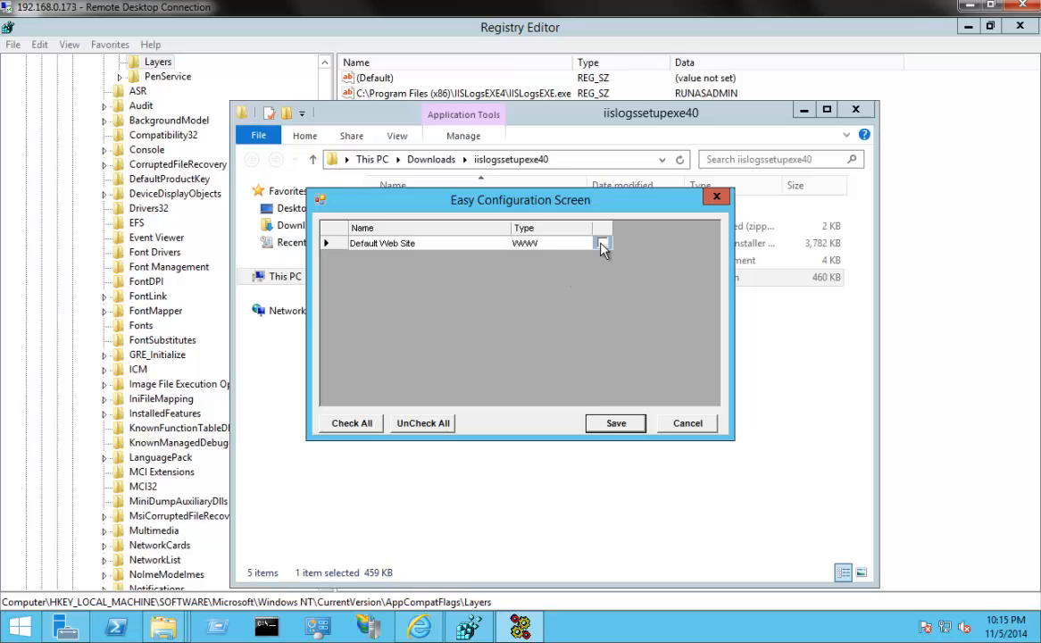
left_click(616, 423)
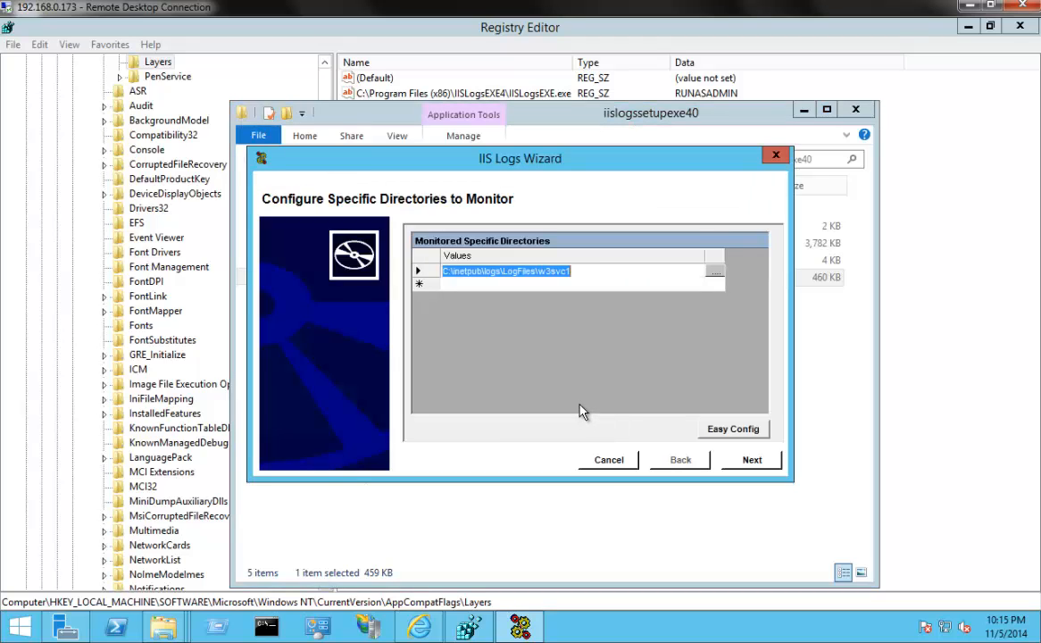
left_click(739, 462)
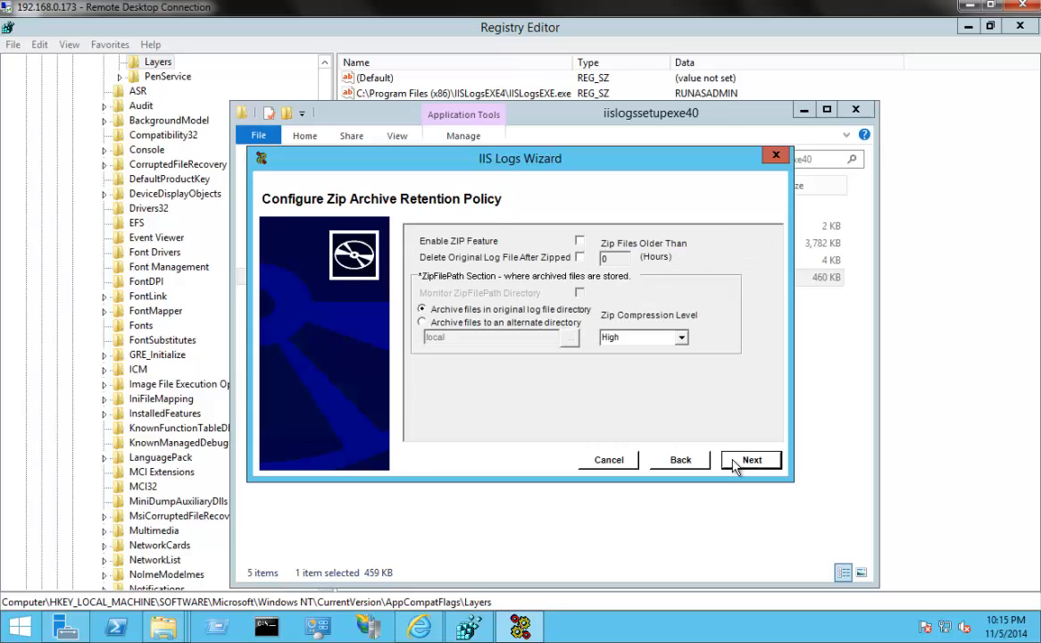
left_click(734, 462)
left_click(734, 463)
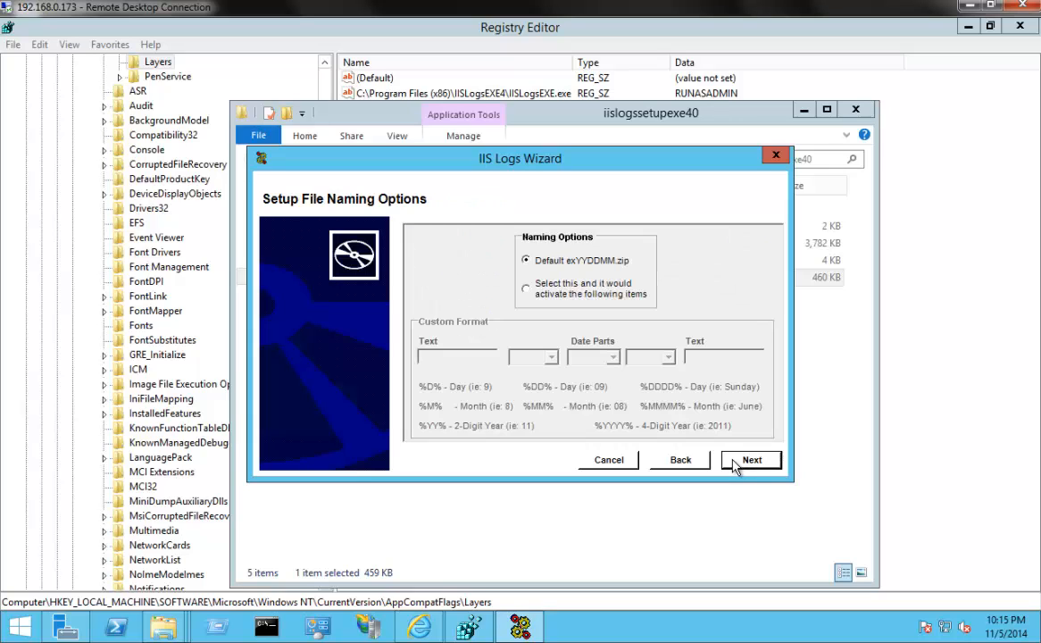
left_click(734, 463)
left_click(734, 462)
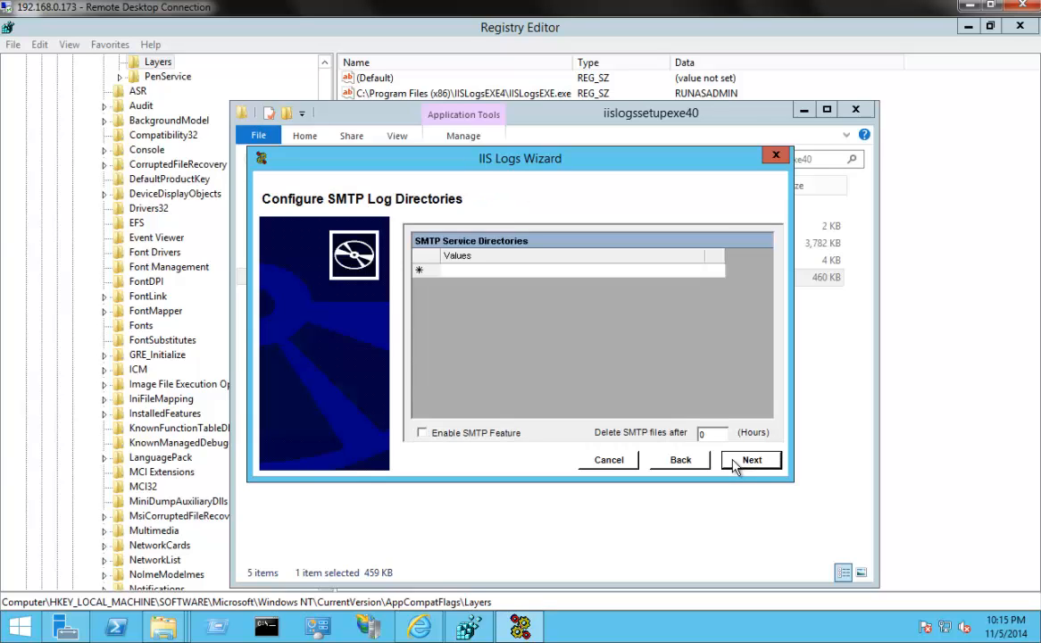
left_click(734, 463)
left_click(734, 462)
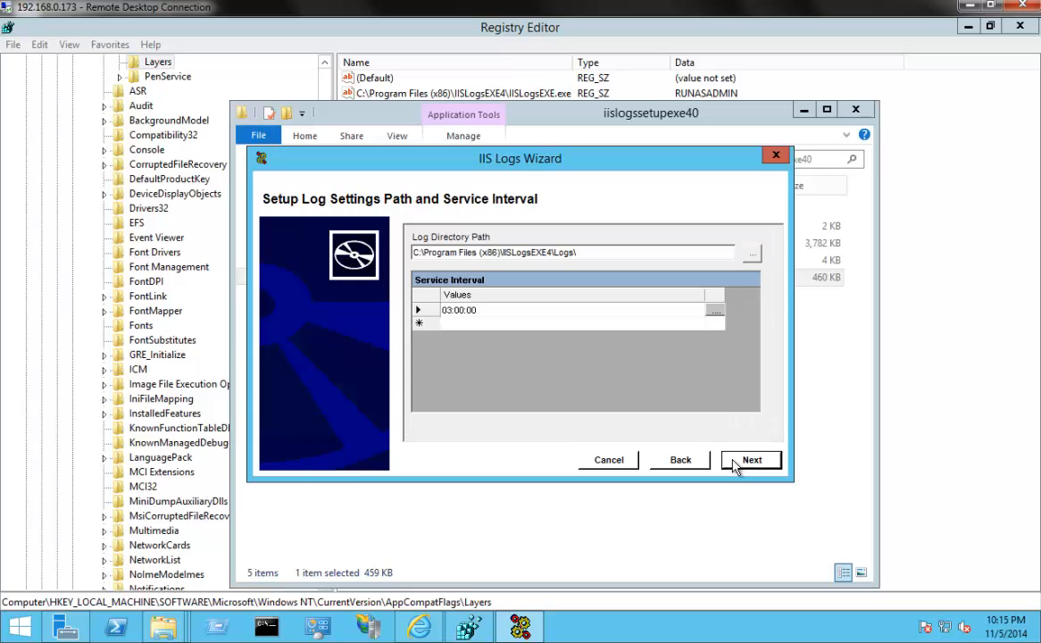
left_click(734, 463)
left_click(734, 463)
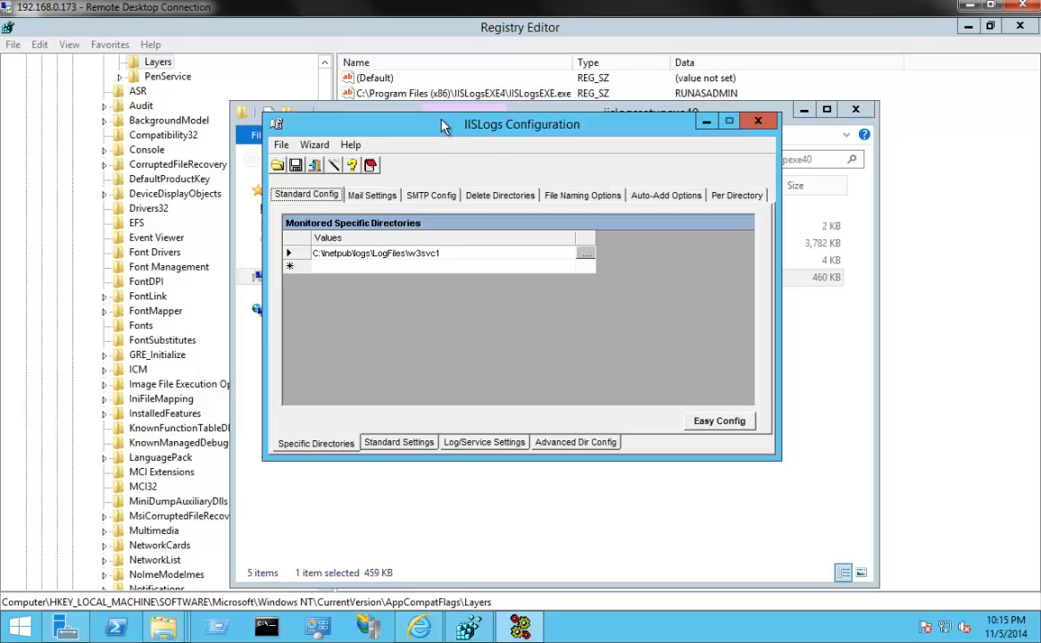
Enable Send Mail Report in the mail settings of the IISLogs configuration
left_click_drag(444, 128, 496, 147)
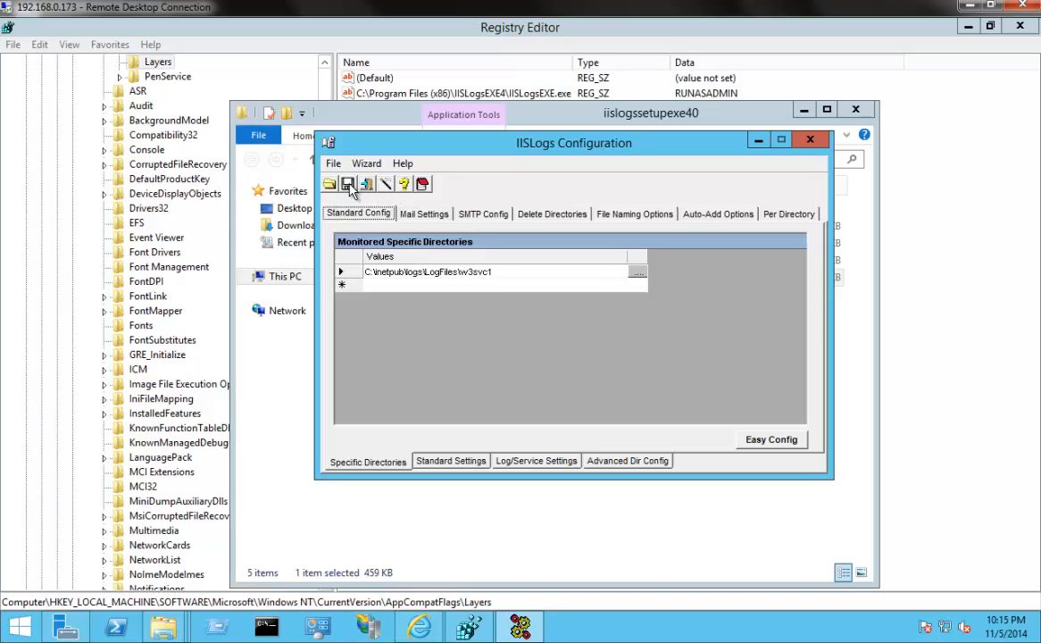
left_click(432, 219)
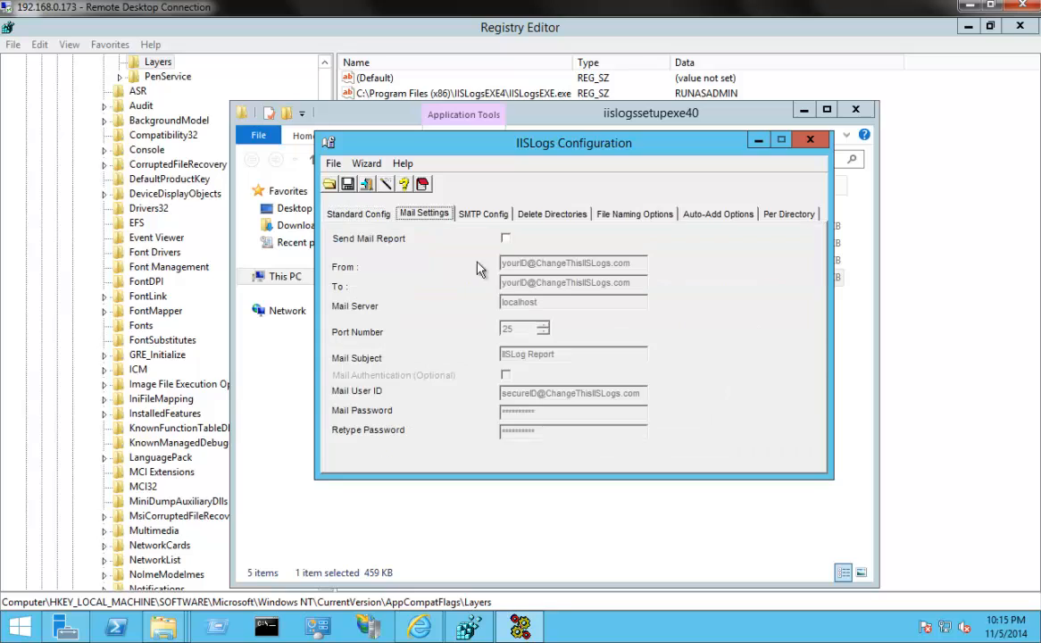
left_click(505, 238)
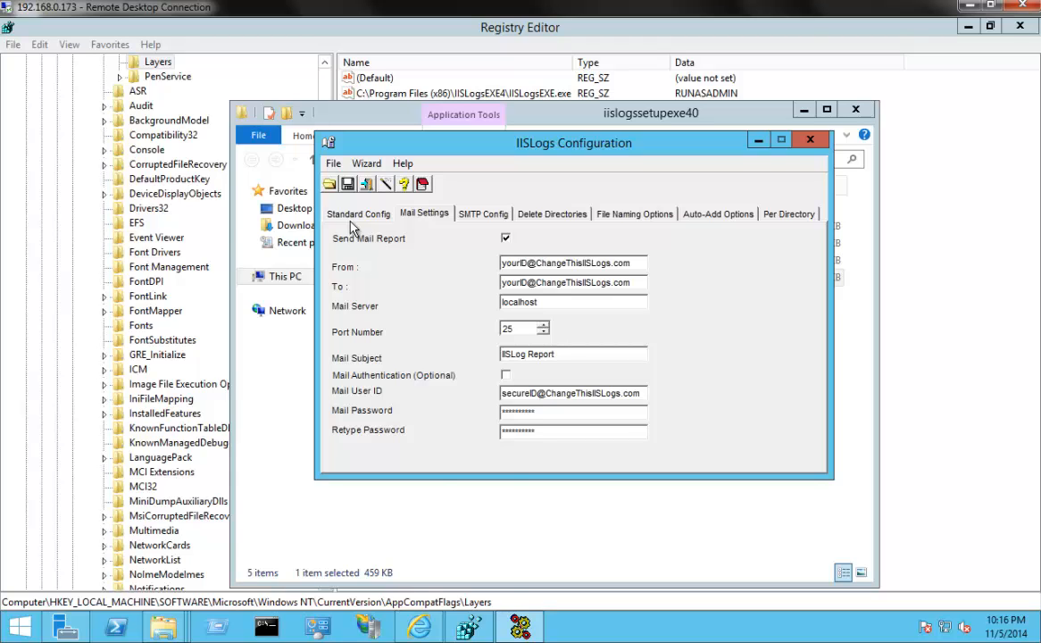
mouse_move(418, 628)
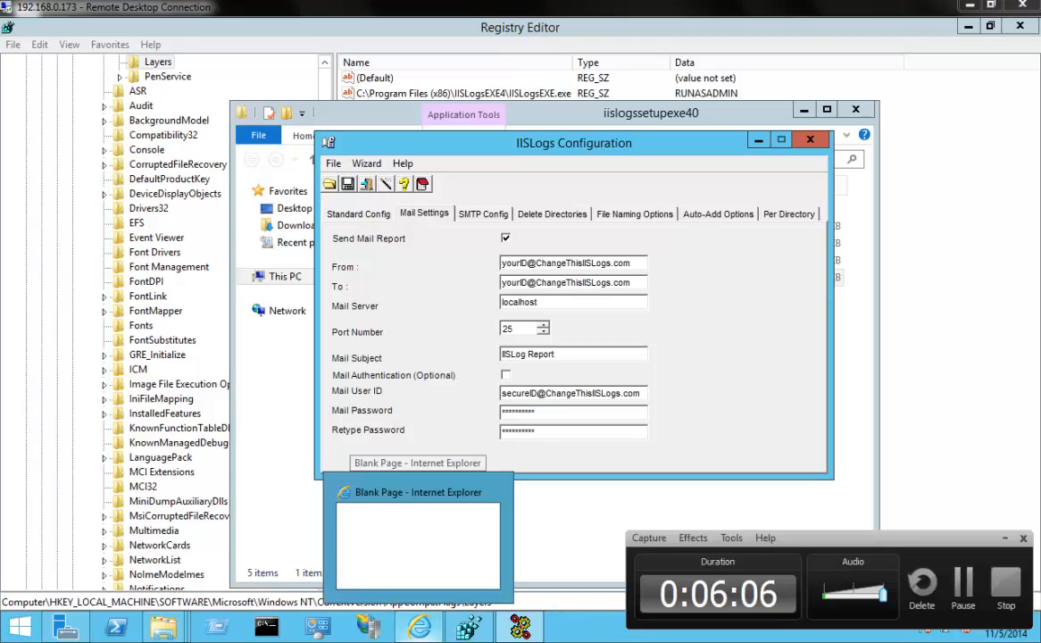